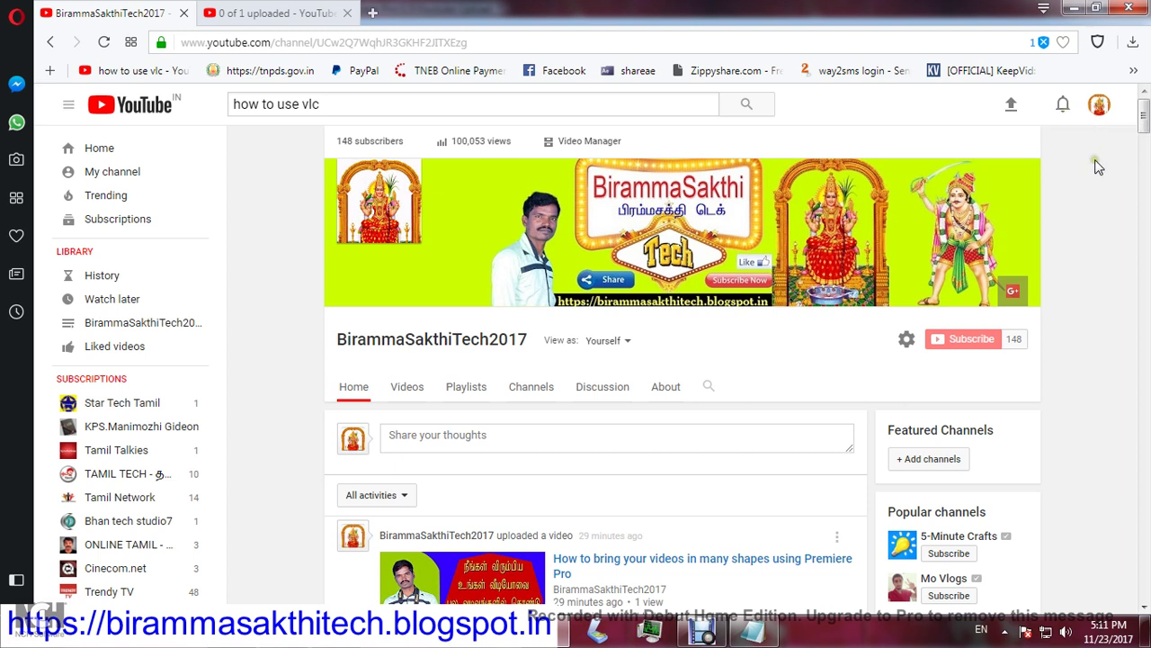
Switch to Premiere Pro, select the BSA logo.psd clip on Video 2, and copy it.
key("alt+Tab")
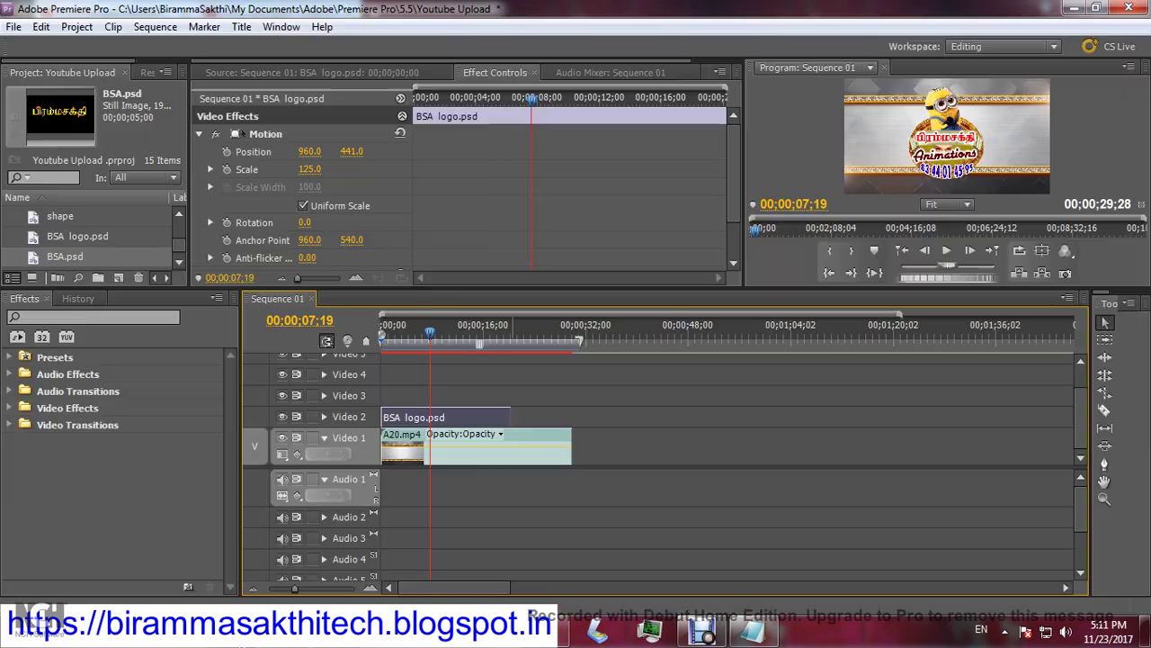
left_click(482, 379)
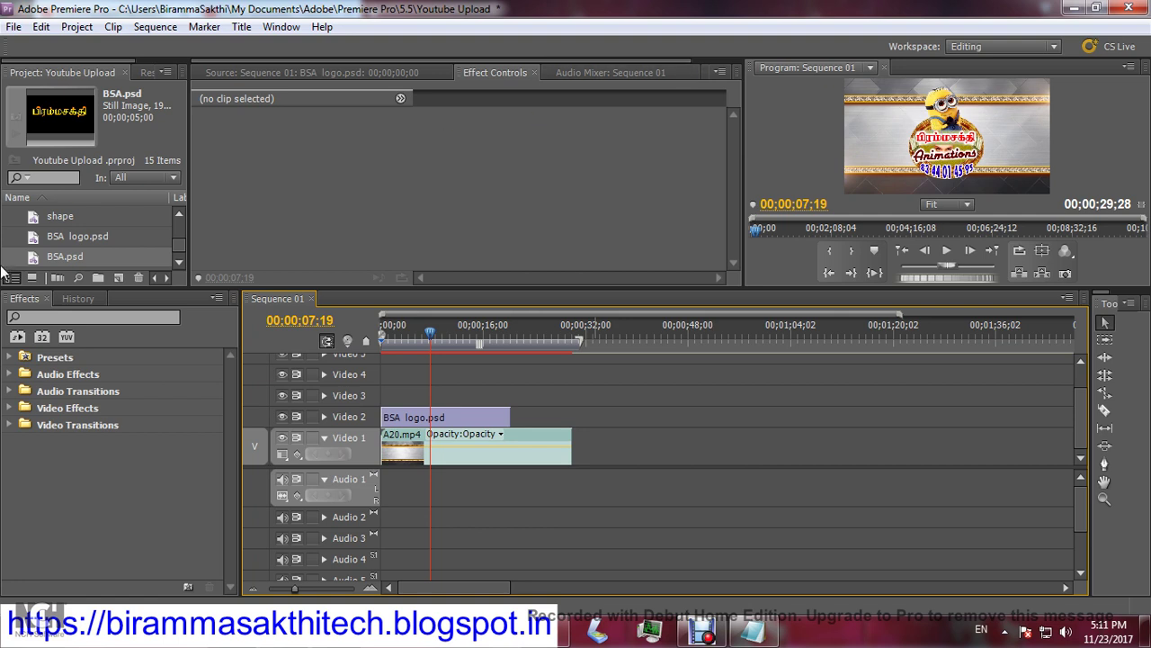
left_click(453, 417)
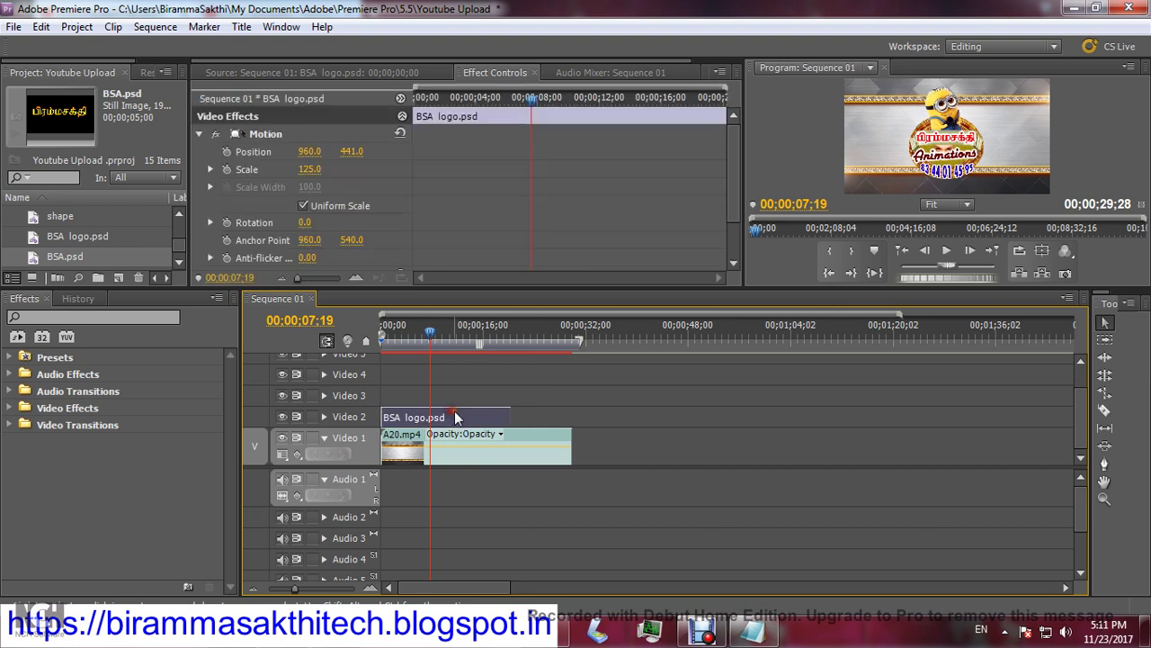
left_click(423, 449)
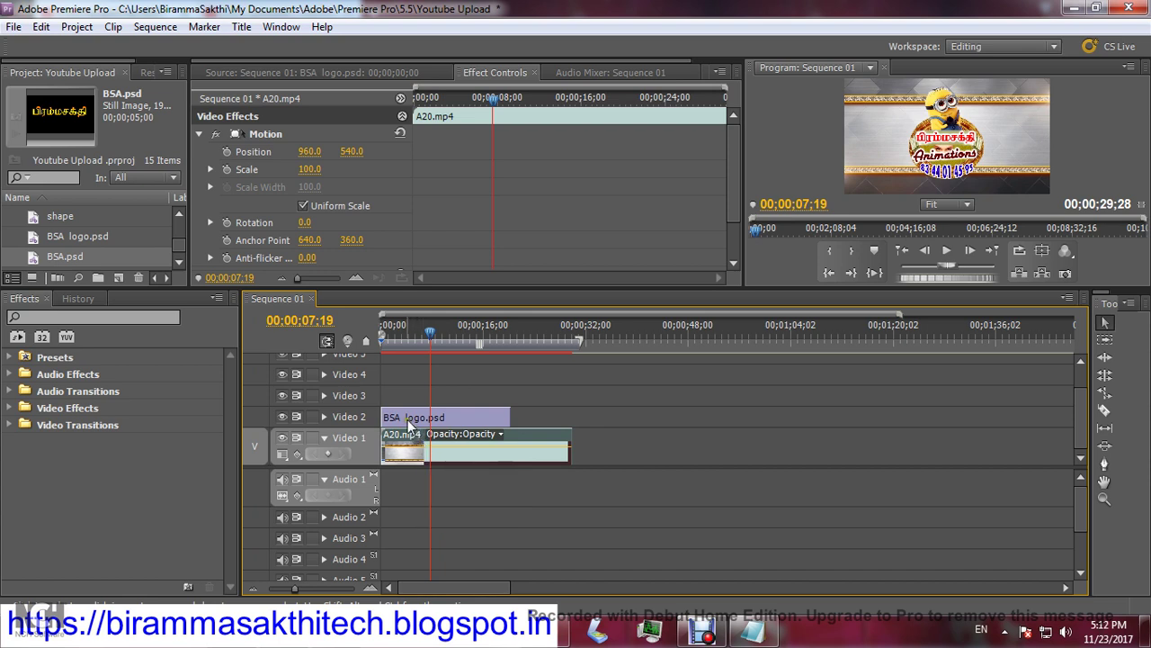
left_click(360, 421)
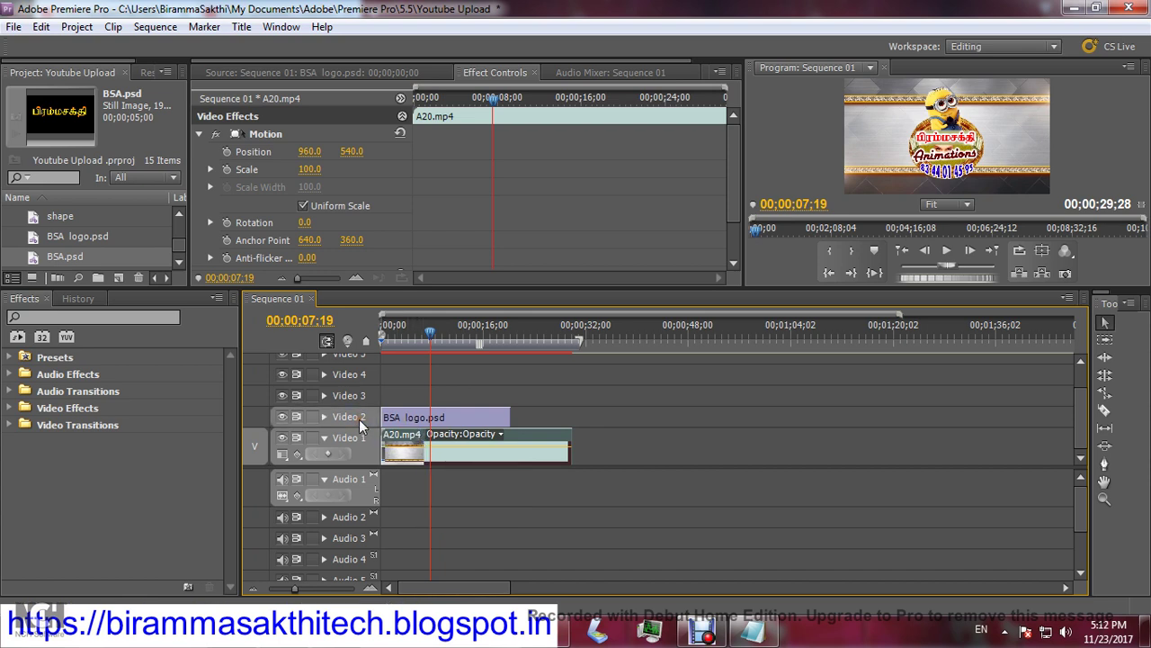
left_click(405, 417)
left_click(42, 27)
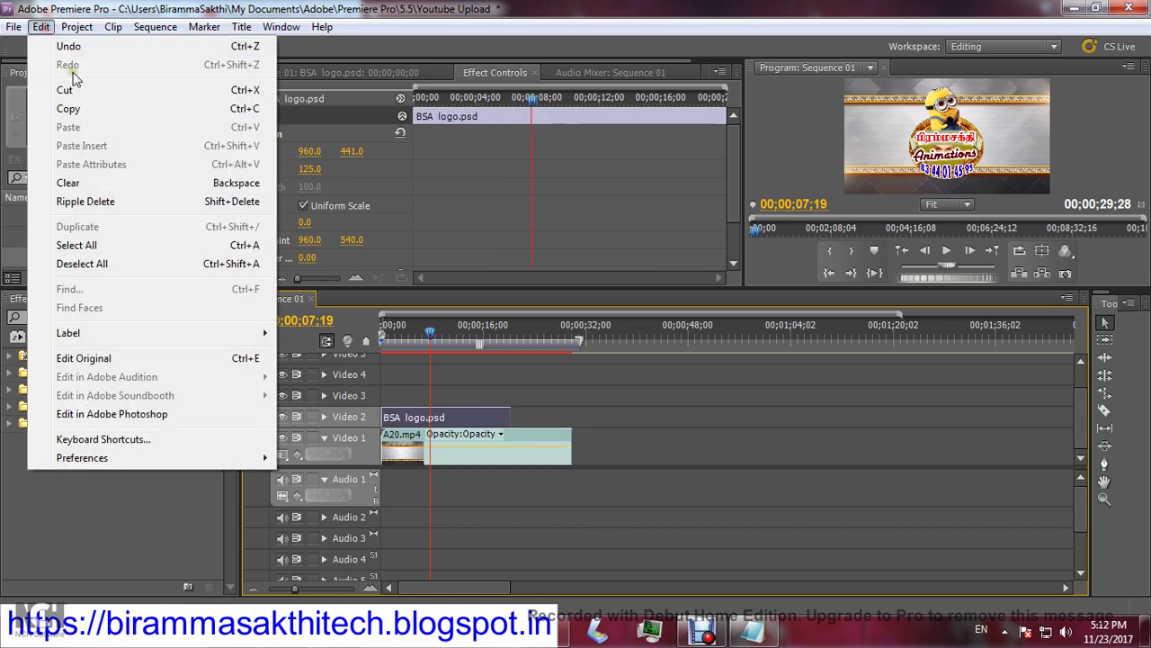
left_click(78, 107)
Target Video 4, paste the logo, then undo the paste that landed on Video 1.
left_click(363, 372)
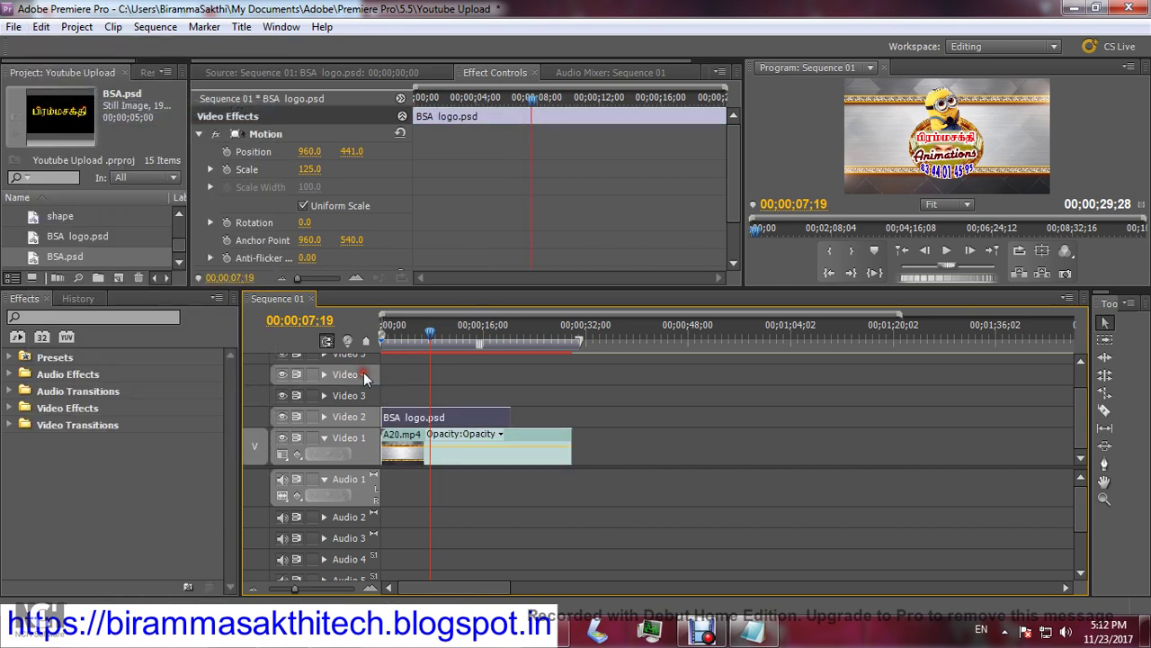
left_click(43, 27)
left_click(54, 121)
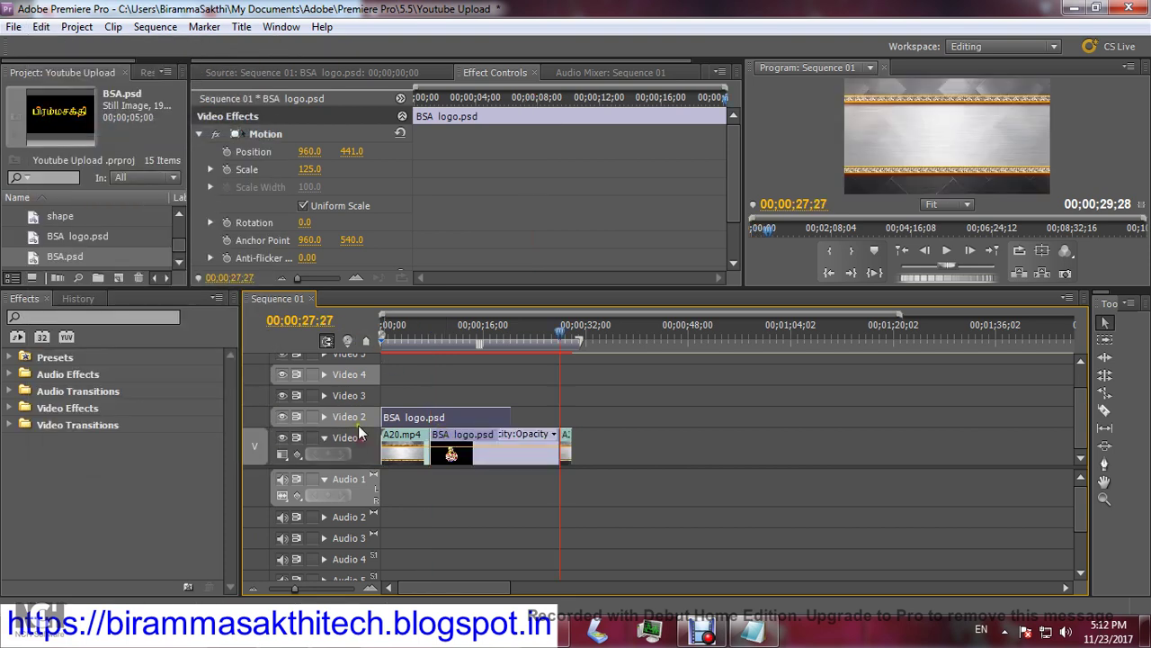
left_click(76, 27)
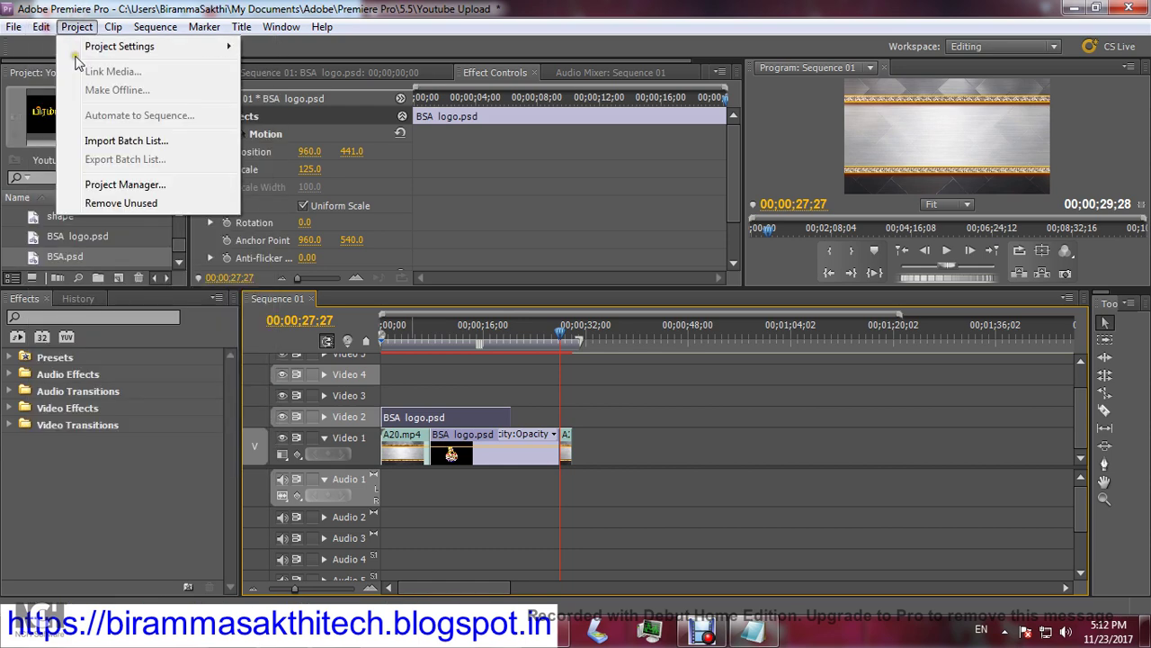
left_click(60, 48)
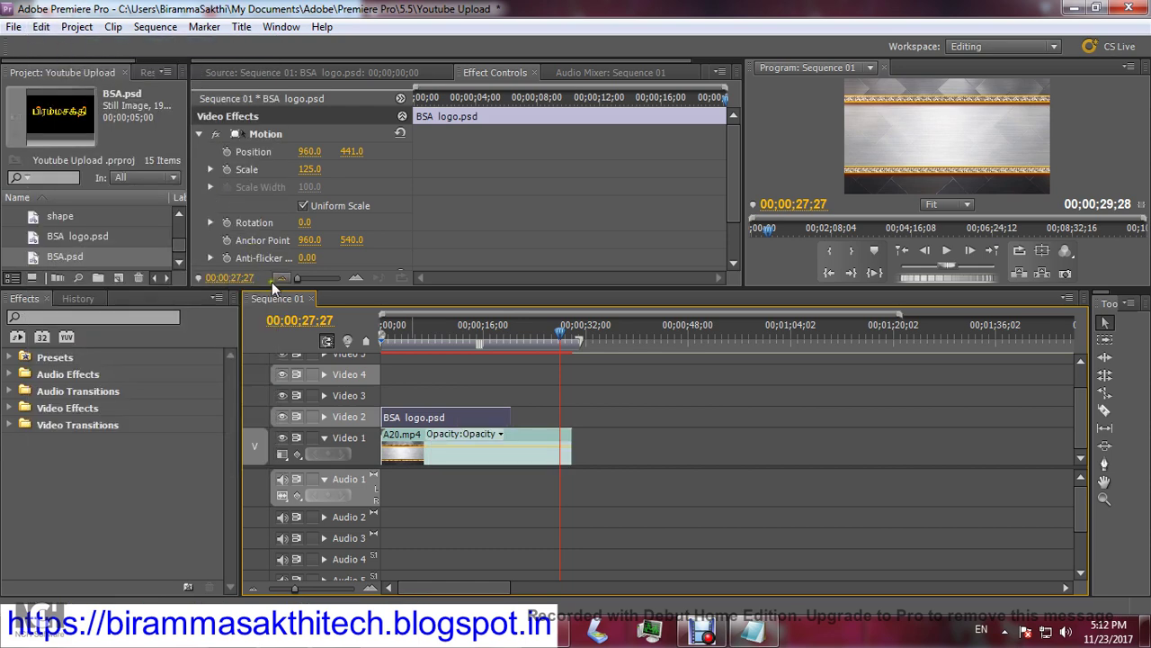
Paste the logo copy onto Video 4 starting at 00;00 and turn off Video 4's visibility.
left_click(396, 329)
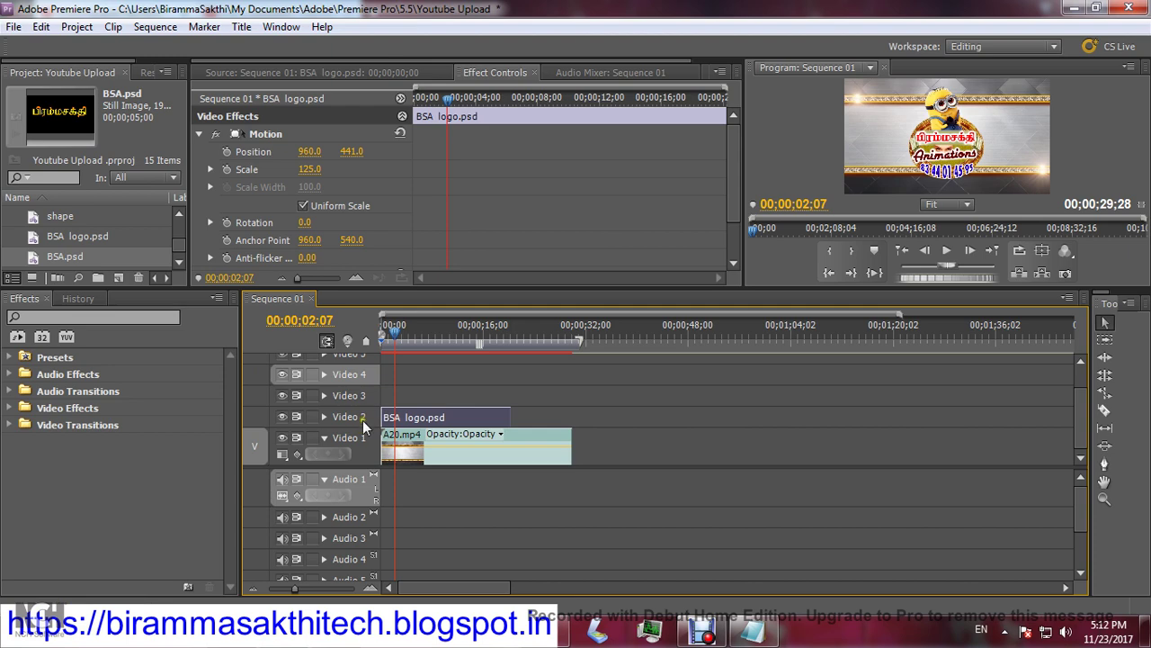
left_click(42, 33)
left_click(95, 123)
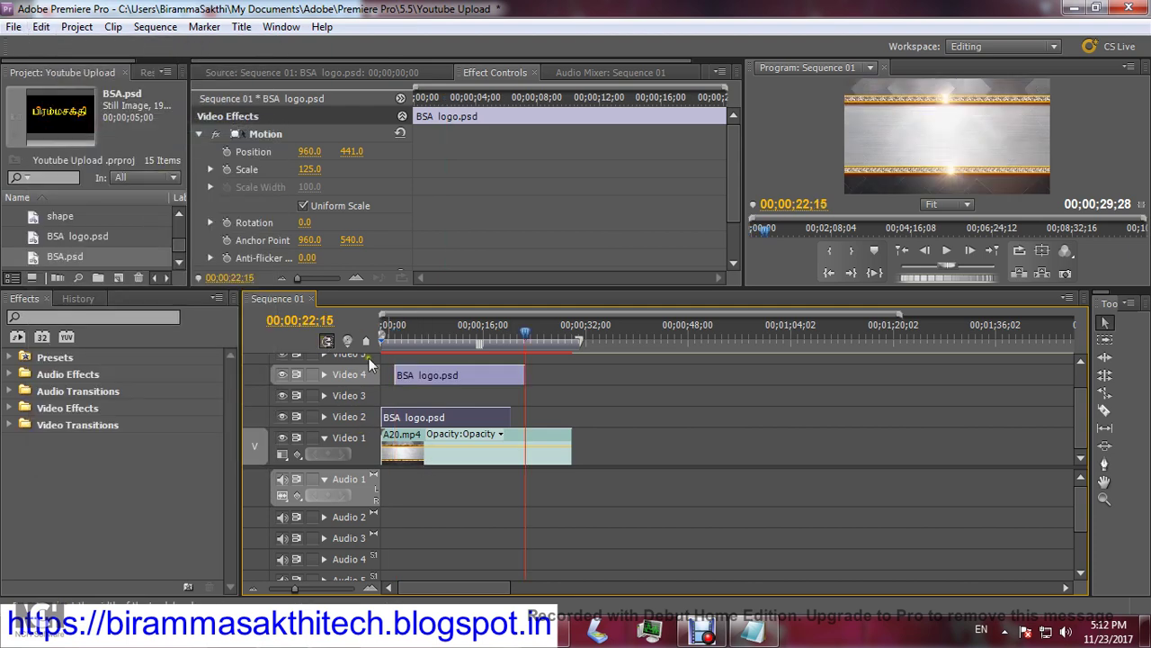
left_click_drag(423, 375, 410, 375)
left_click(403, 335)
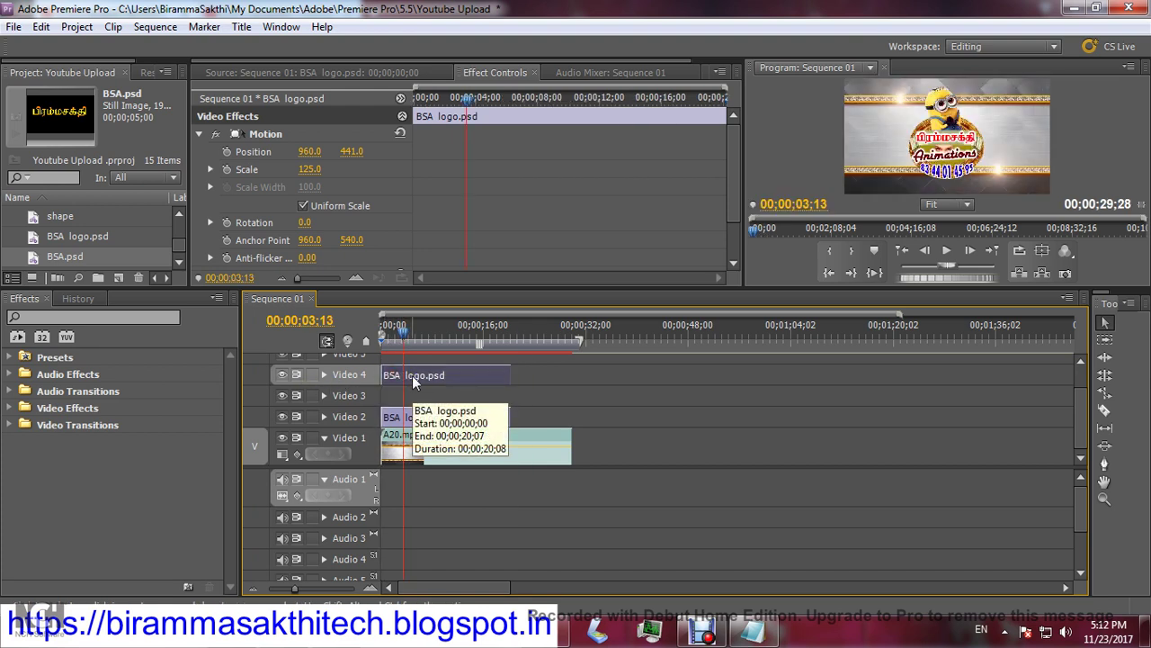
left_click(282, 375)
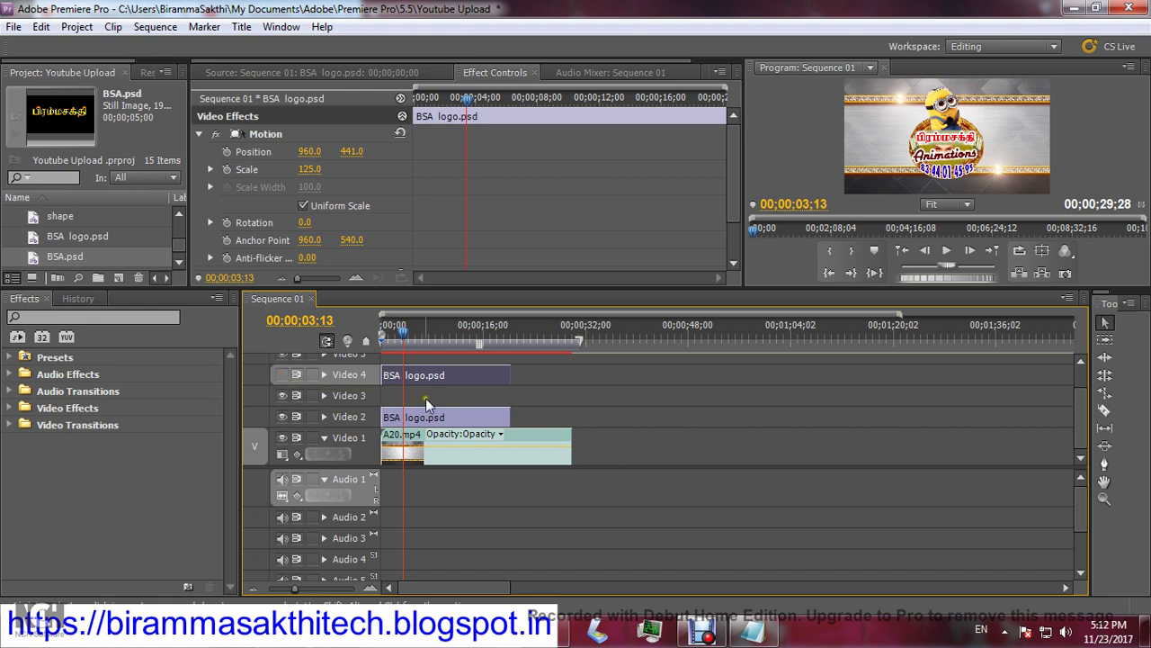
Create a new 1920×1080 title named 'light' from the Project panel's New Item menu.
left_click(119, 279)
left_click(166, 336)
type("light")
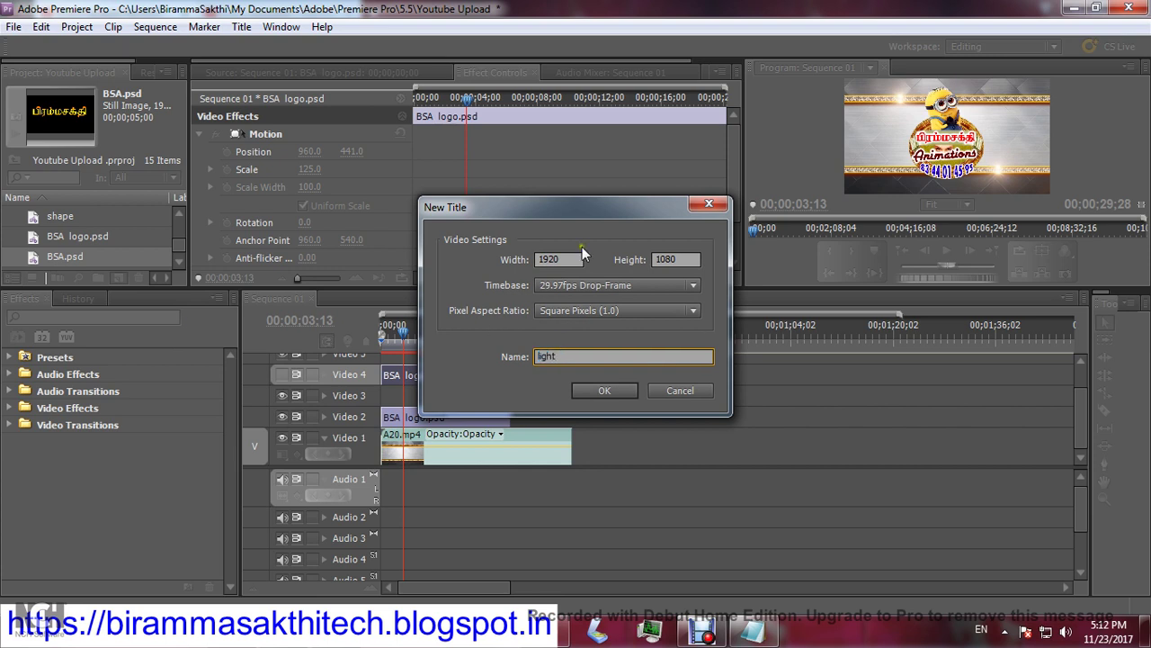
left_click(591, 388)
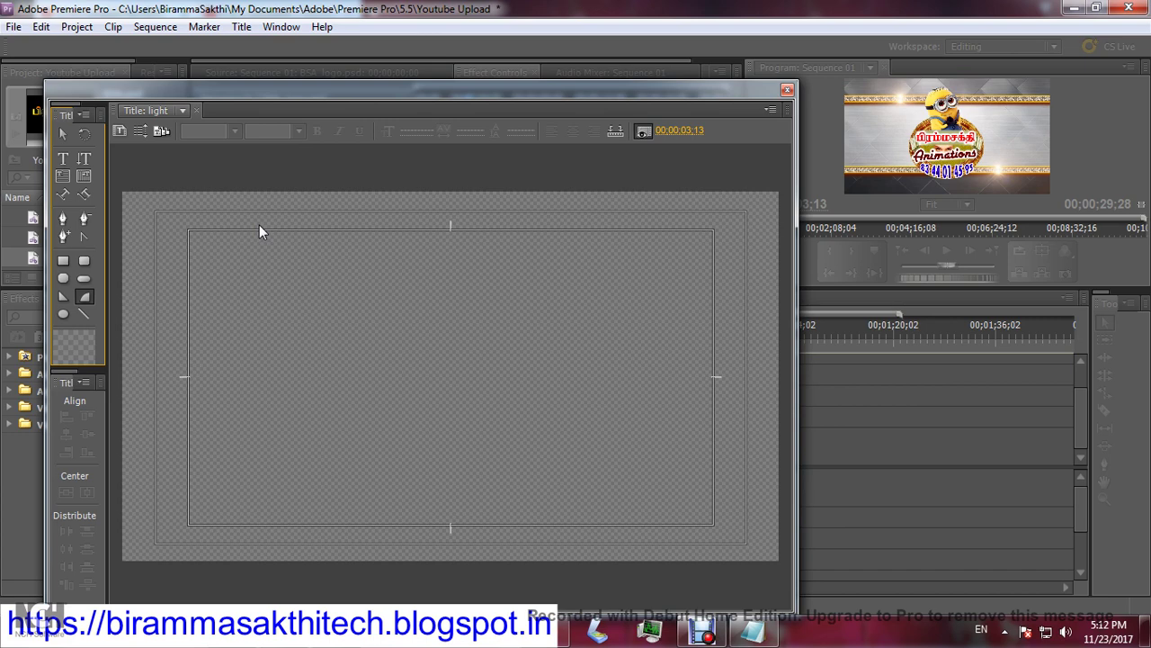
Draw a thin white rectangle, about 1598 × 36, across the top of the light title.
left_click(63, 262)
mouse_move(180, 243)
left_mouse_down()
mouse_move(311, 303)
mouse_move(514, 266)
mouse_move(533, 251)
left_mouse_up()
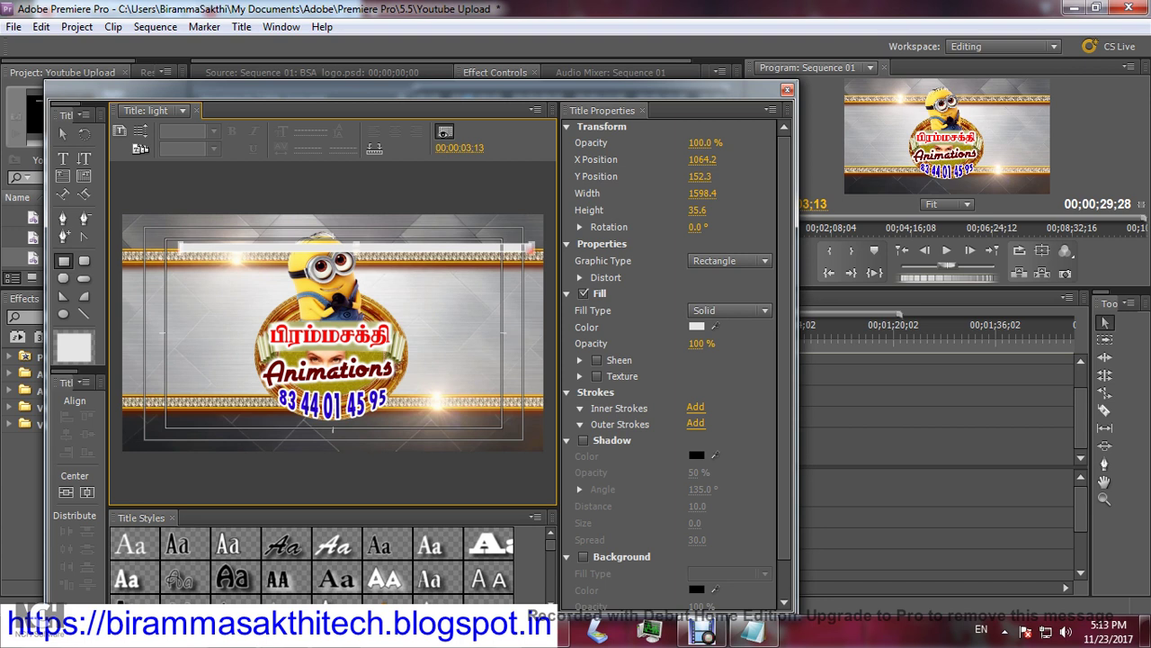
left_click(77, 365)
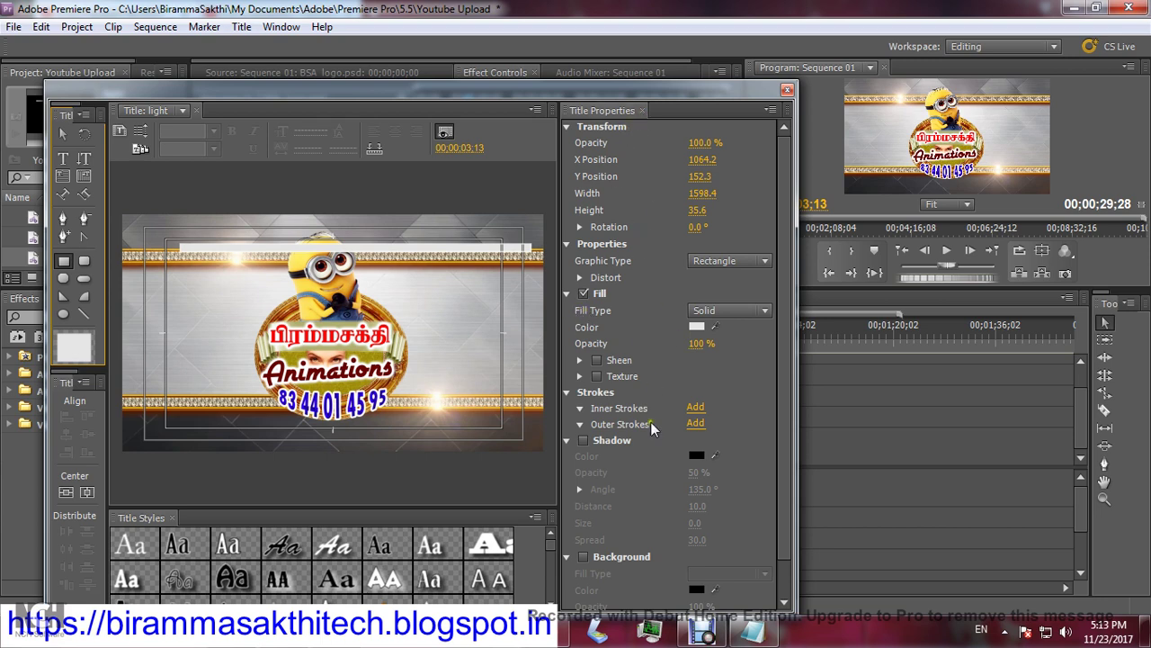
Enable Sheen on the bar's fill with Size 40 and Angle 71°.
left_click(597, 360)
left_click(597, 360)
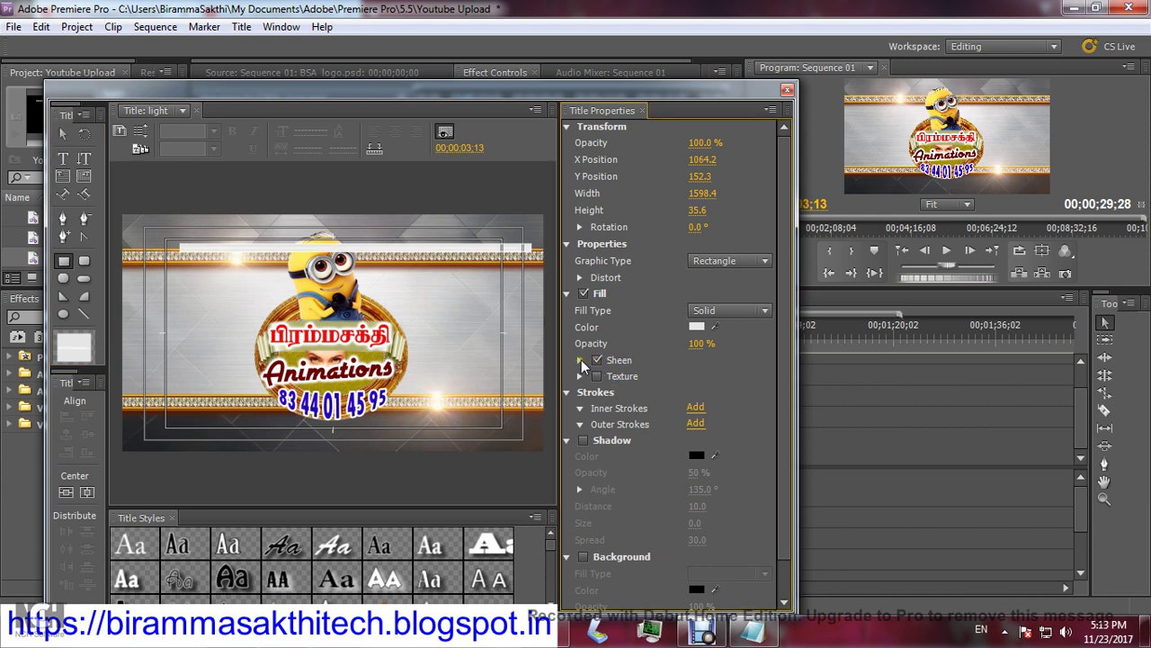
left_click(580, 361)
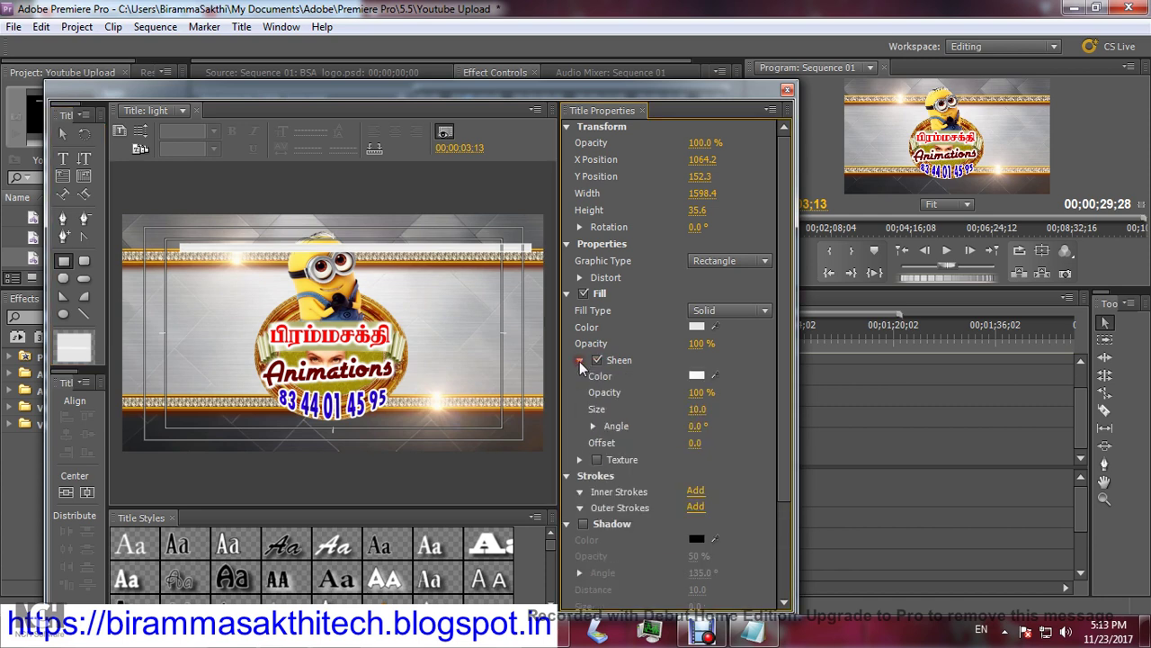
left_click(699, 409)
type("40")
key("Return")
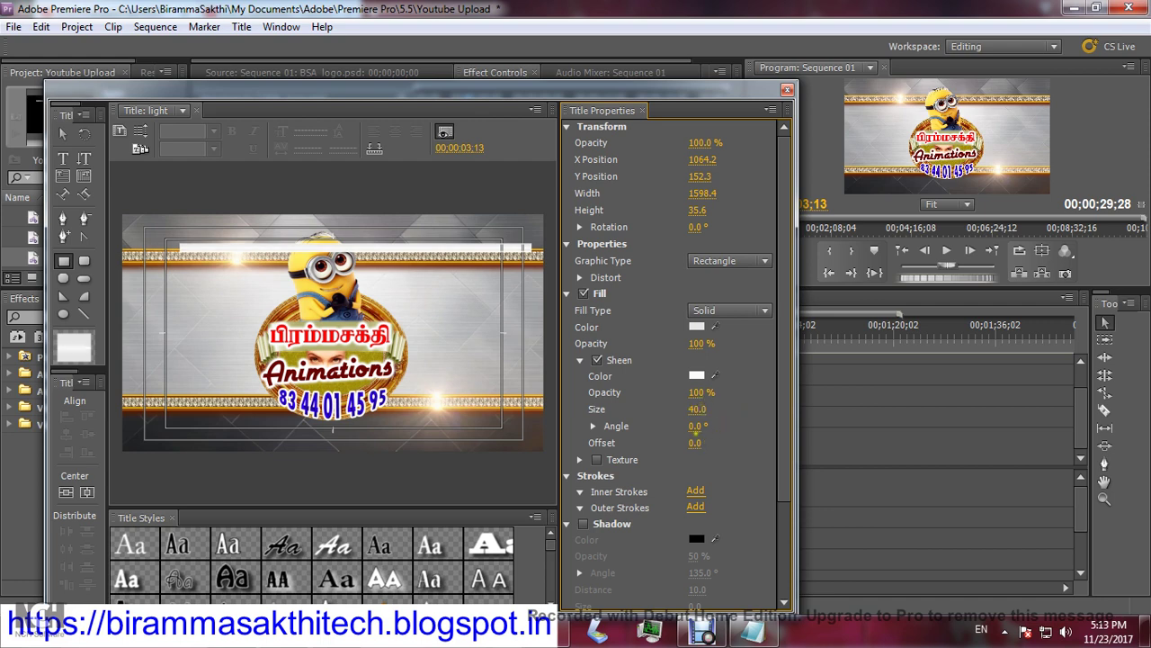
mouse_move(698, 425)
left_mouse_down()
mouse_move(775, 440)
mouse_move(666, 408)
left_mouse_up()
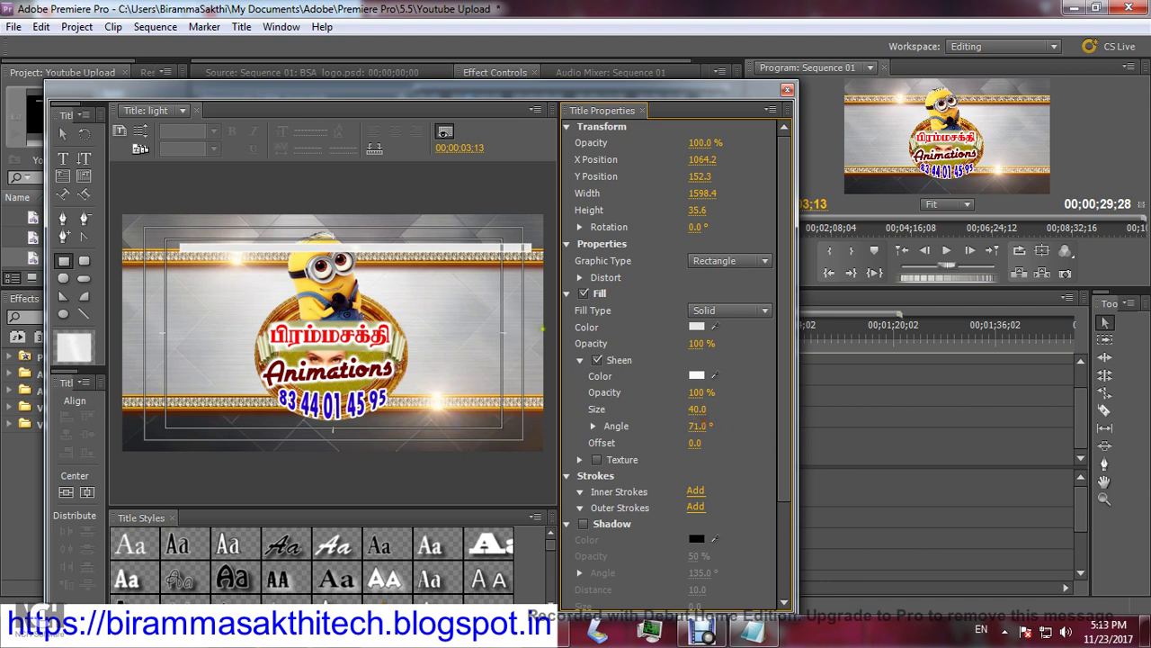
Rotate the bar to 40°, move it down across the logo, stretch it, and close the Titler.
left_click_drag(531, 245, 511, 367)
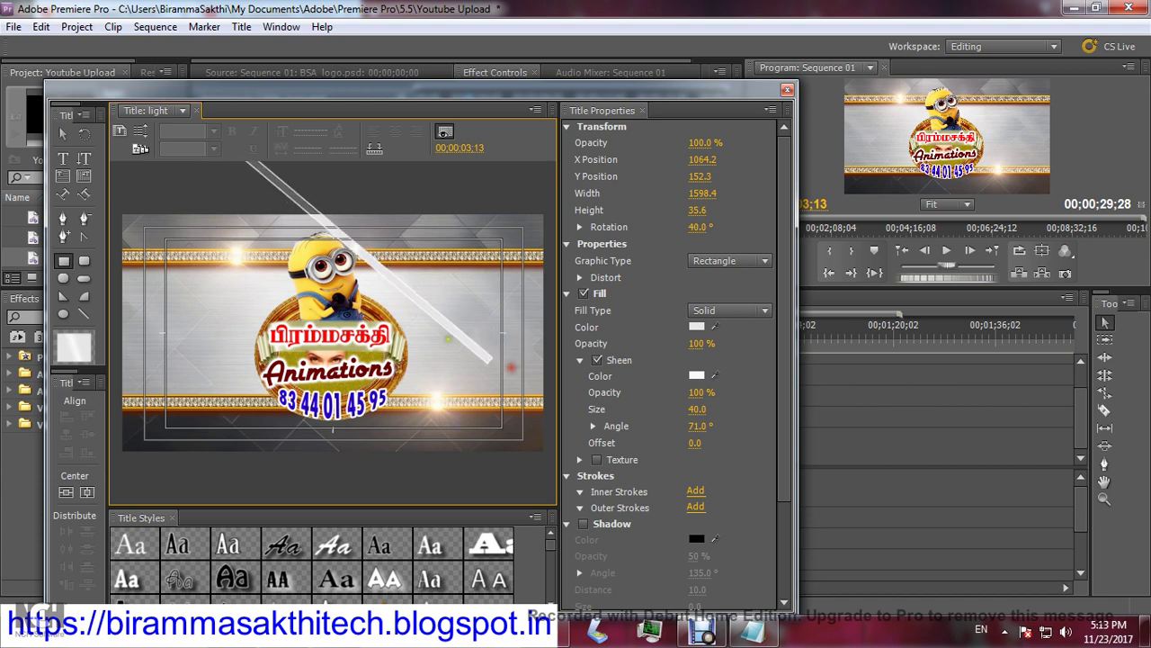
left_click_drag(443, 321, 403, 392)
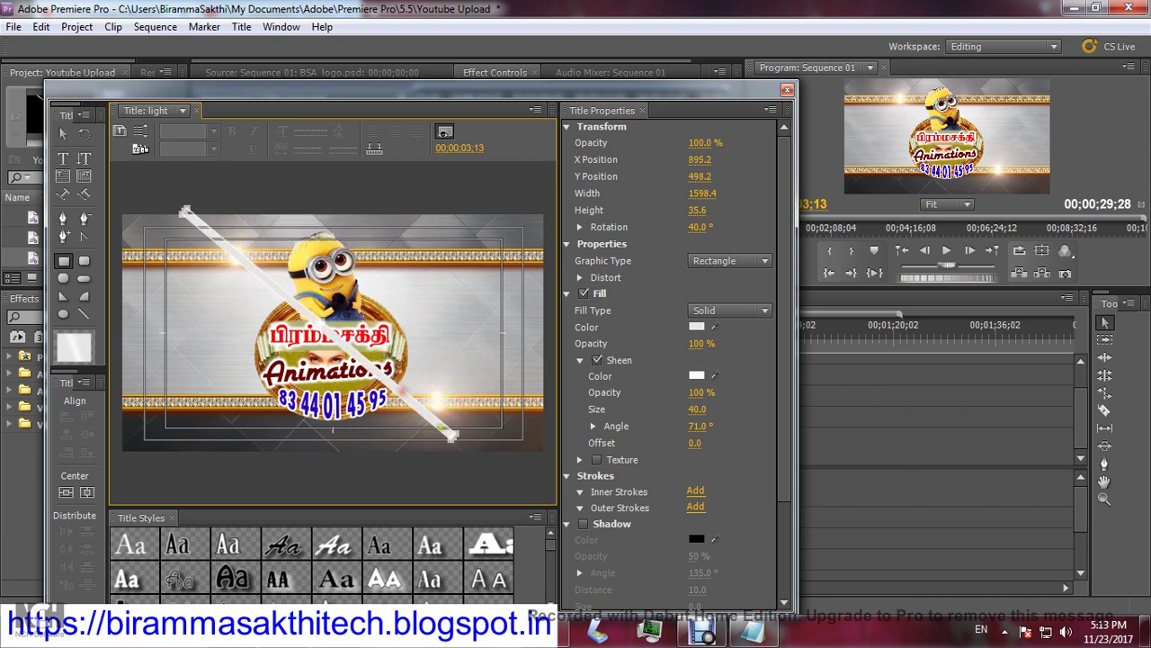
left_click_drag(452, 436, 483, 461)
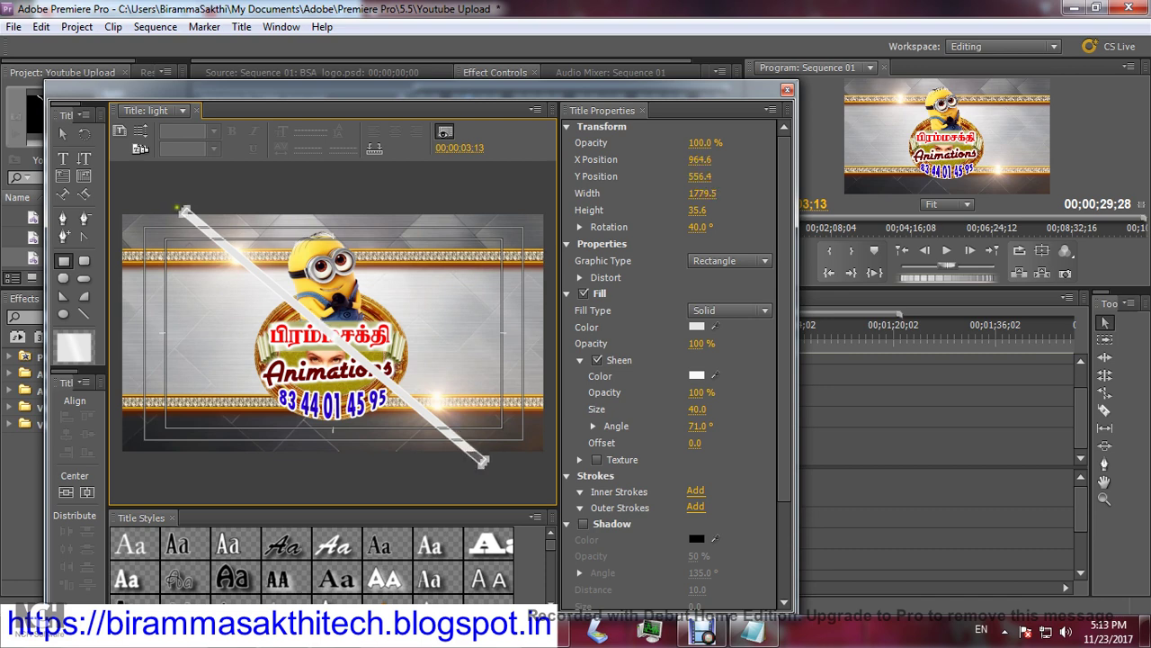
left_click(788, 91)
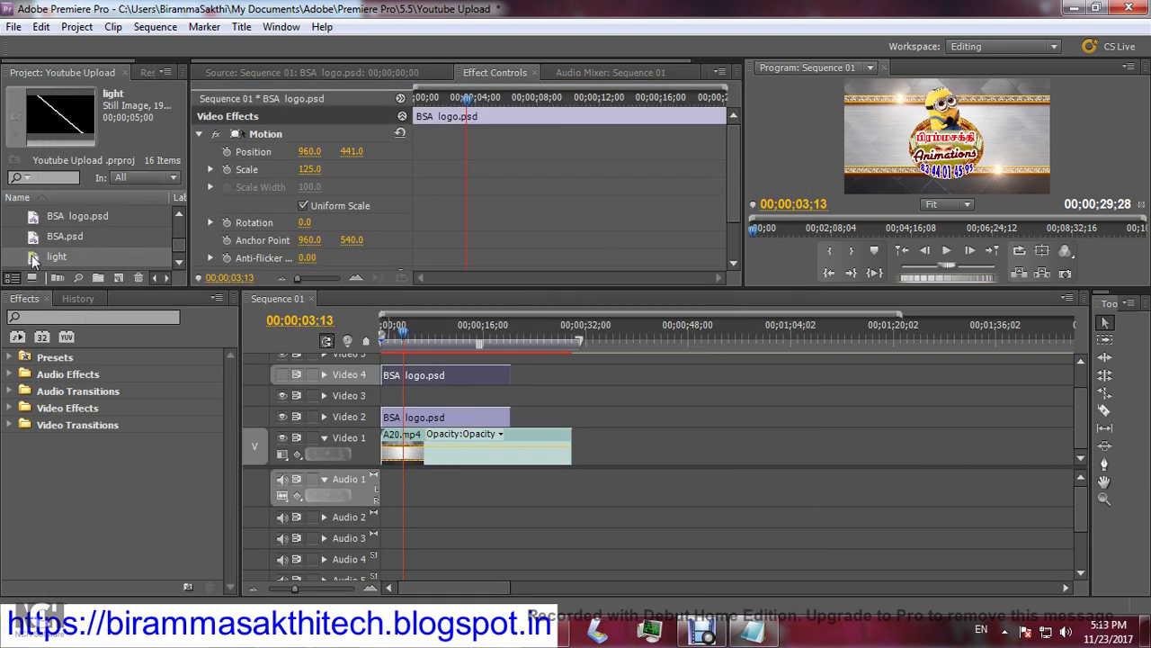
Place the light title on Video 3 and extend the clip, starting slightly earlier.
left_click_drag(33, 257, 407, 395)
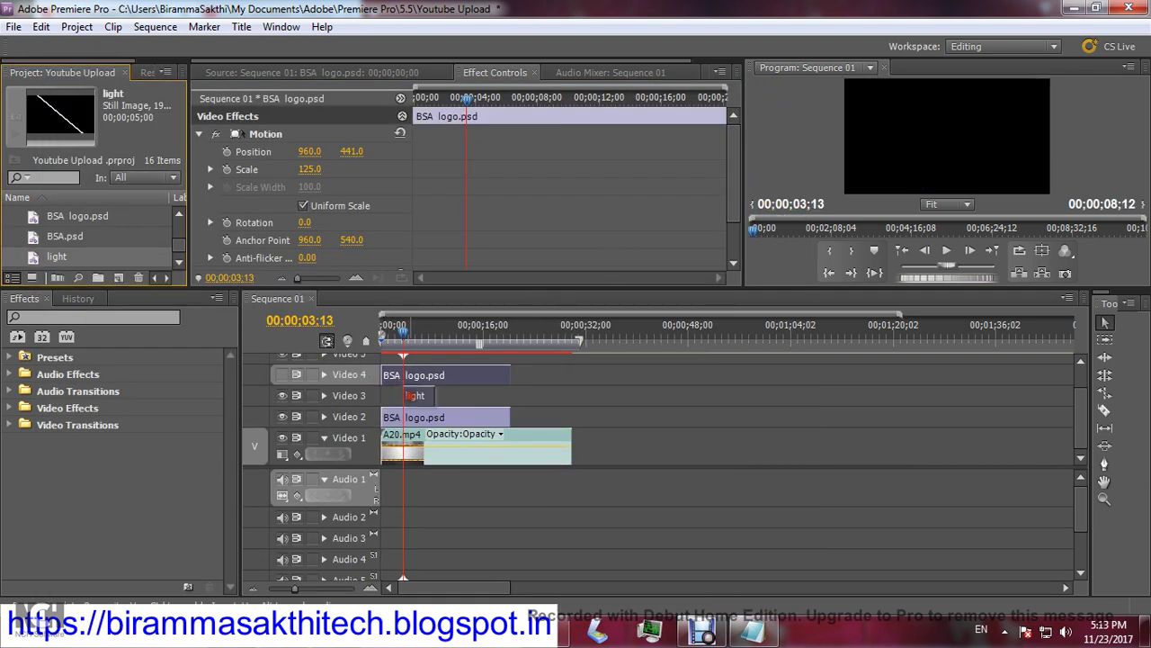
left_click(405, 343)
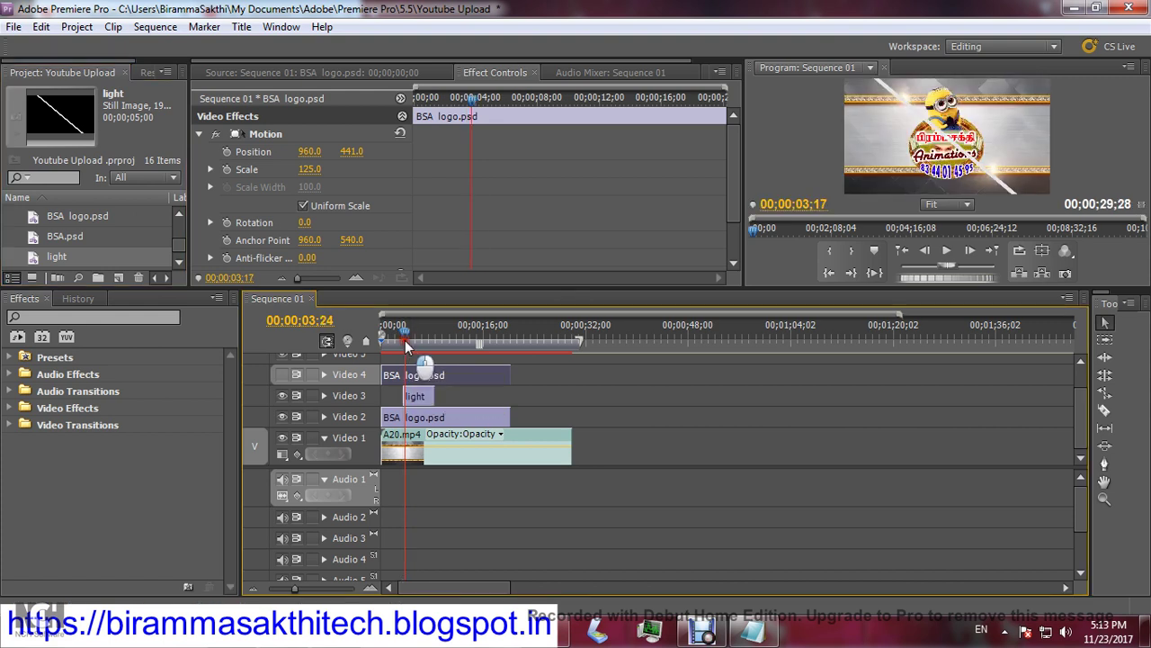
left_click_drag(406, 344, 414, 343)
left_click(429, 397)
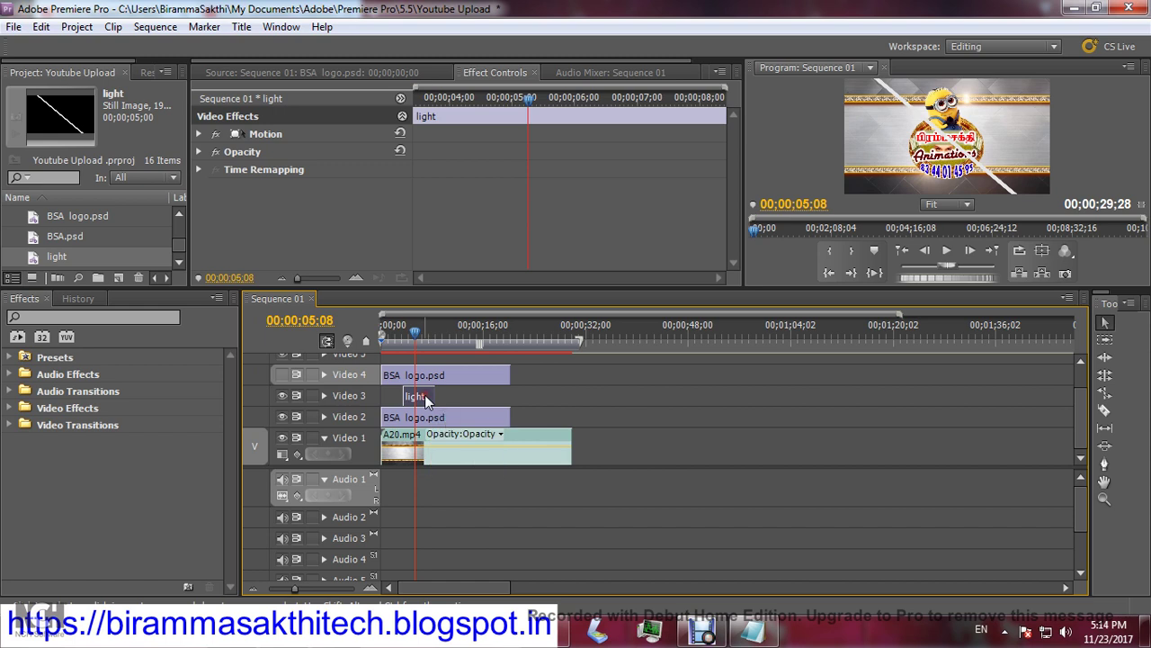
left_click_drag(434, 398, 482, 402)
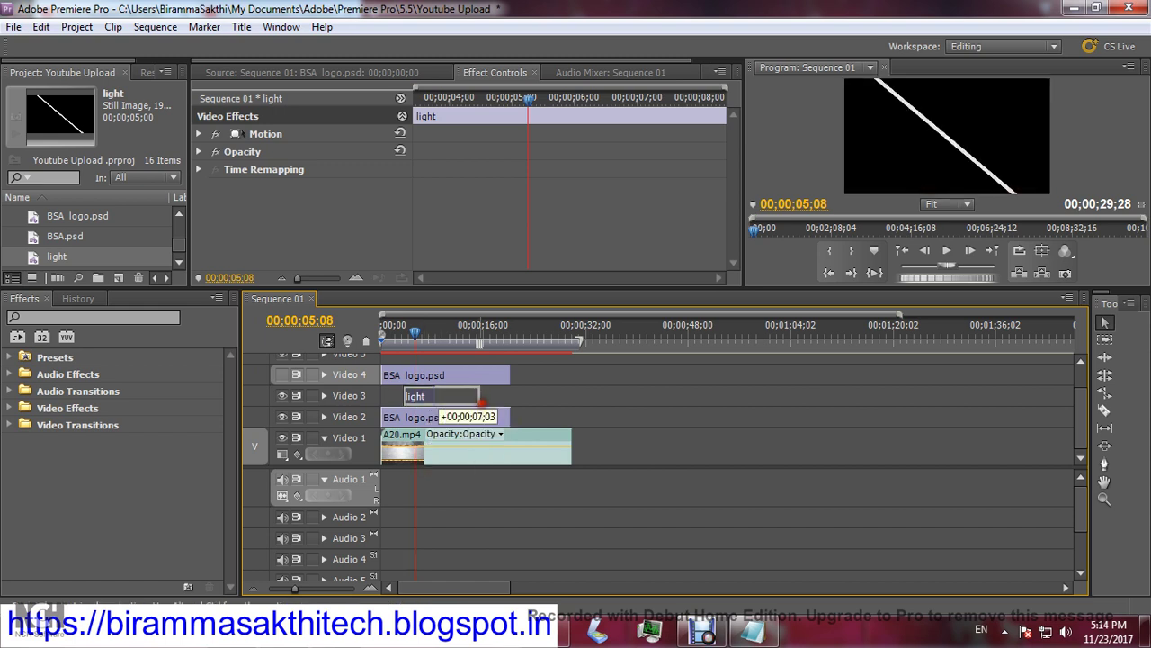
left_click_drag(405, 397, 401, 398)
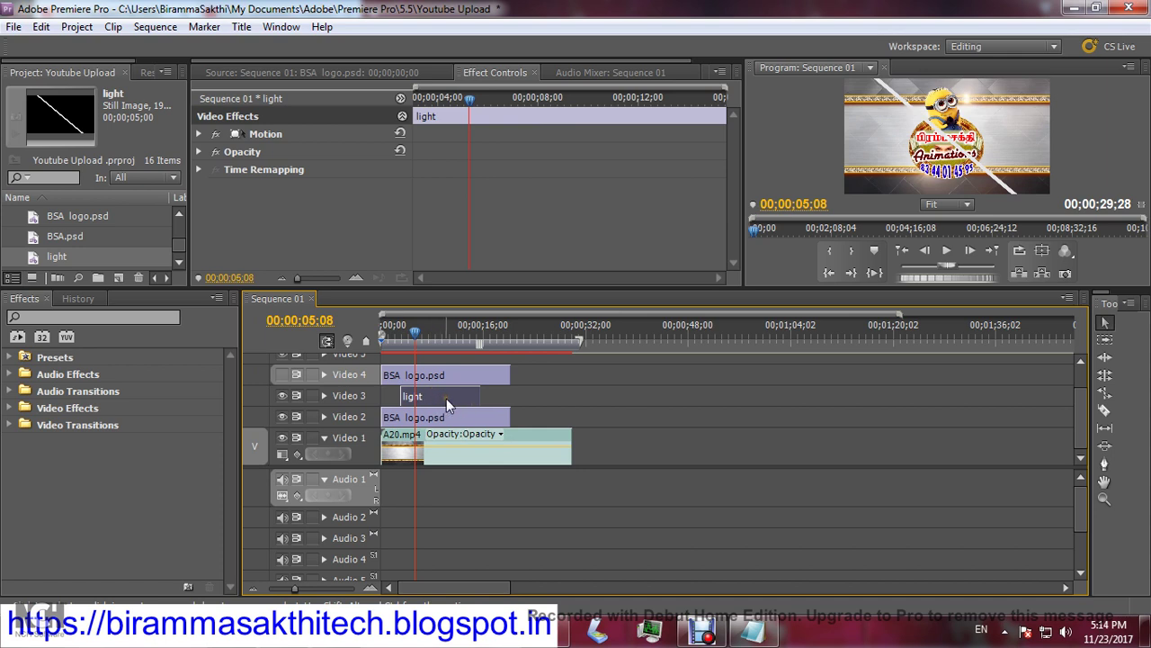
Apply Track Matte Key from Keying to the light clip and set Matte to Video 4.
left_click(11, 408)
left_click(18, 542)
scroll(102, 537, "down", 1)
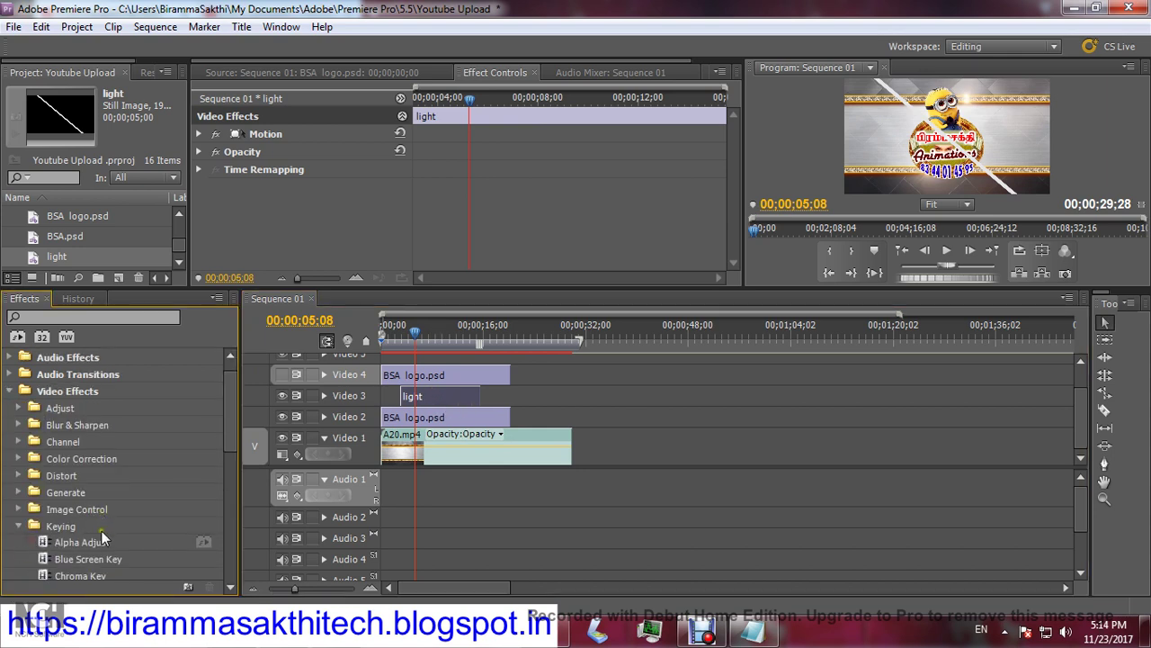
scroll(107, 533, "down", 2)
scroll(116, 520, "down", 2)
scroll(121, 512, "down", 2)
scroll(113, 497, "down", 1)
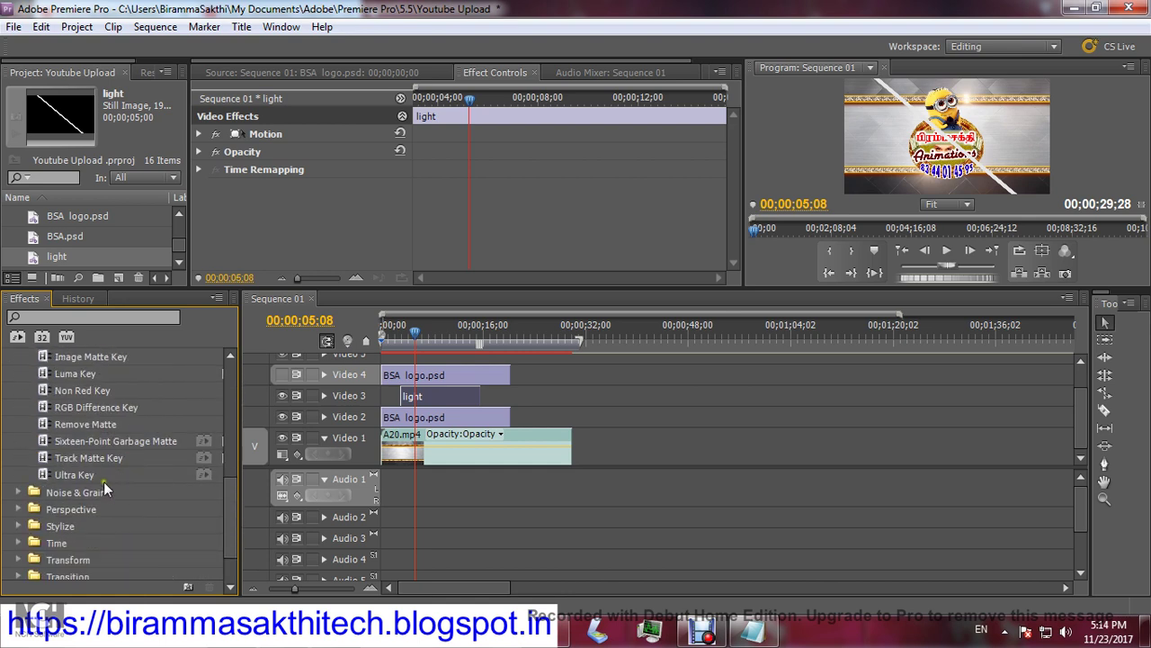
left_click(46, 456)
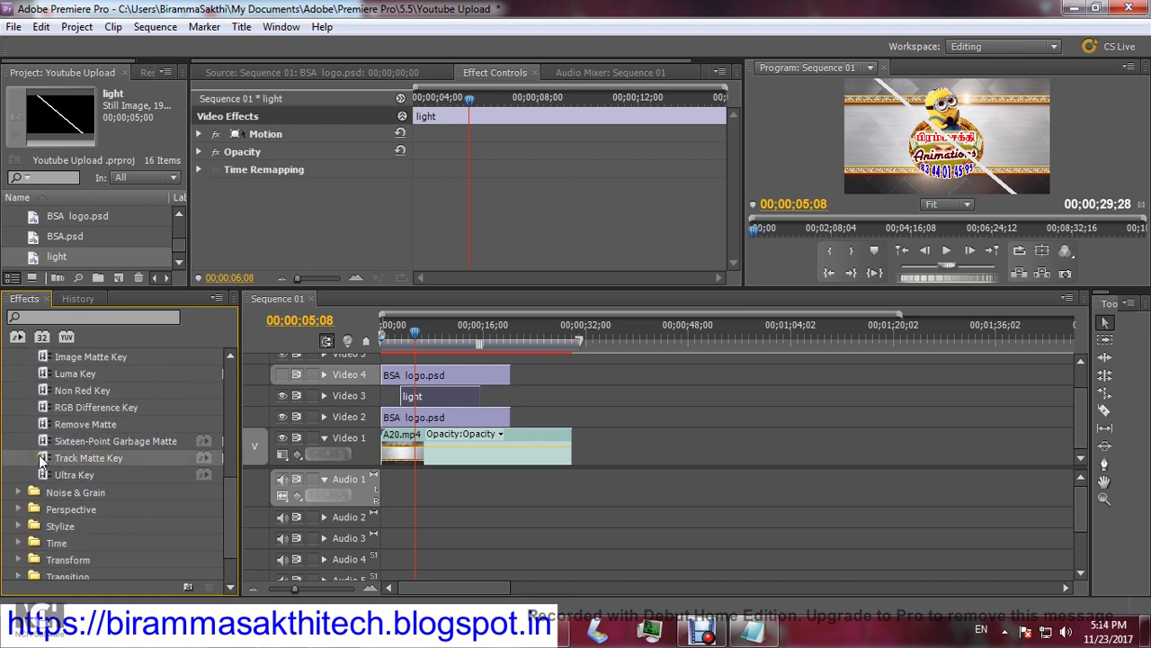
left_click_drag(38, 454, 447, 396)
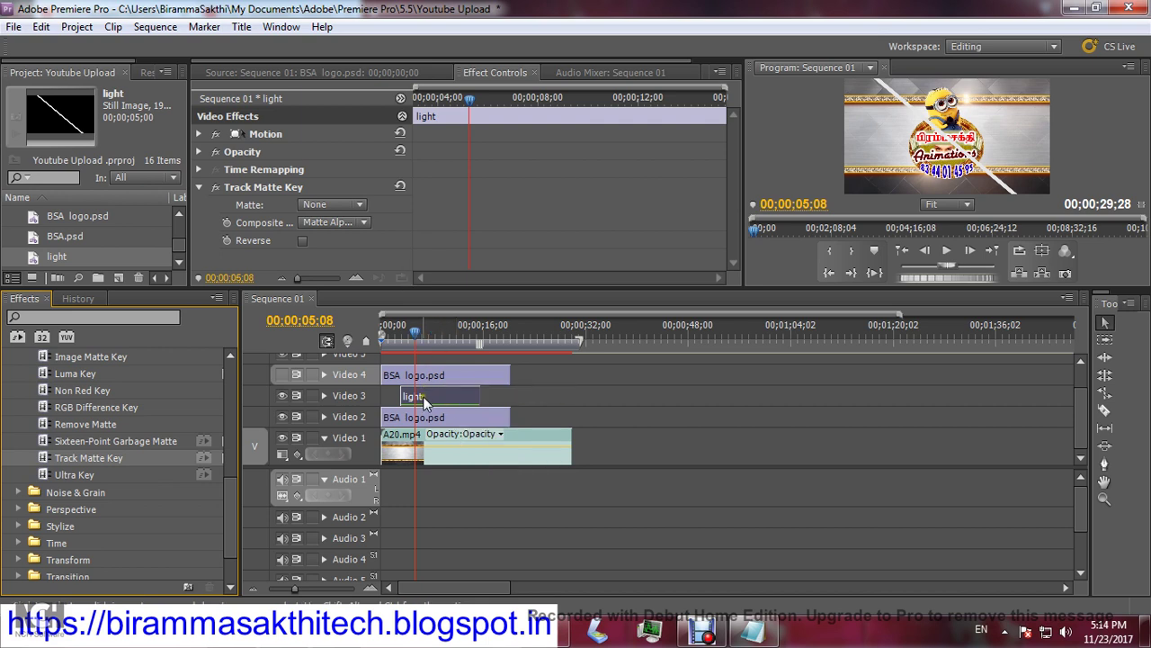
left_click(333, 209)
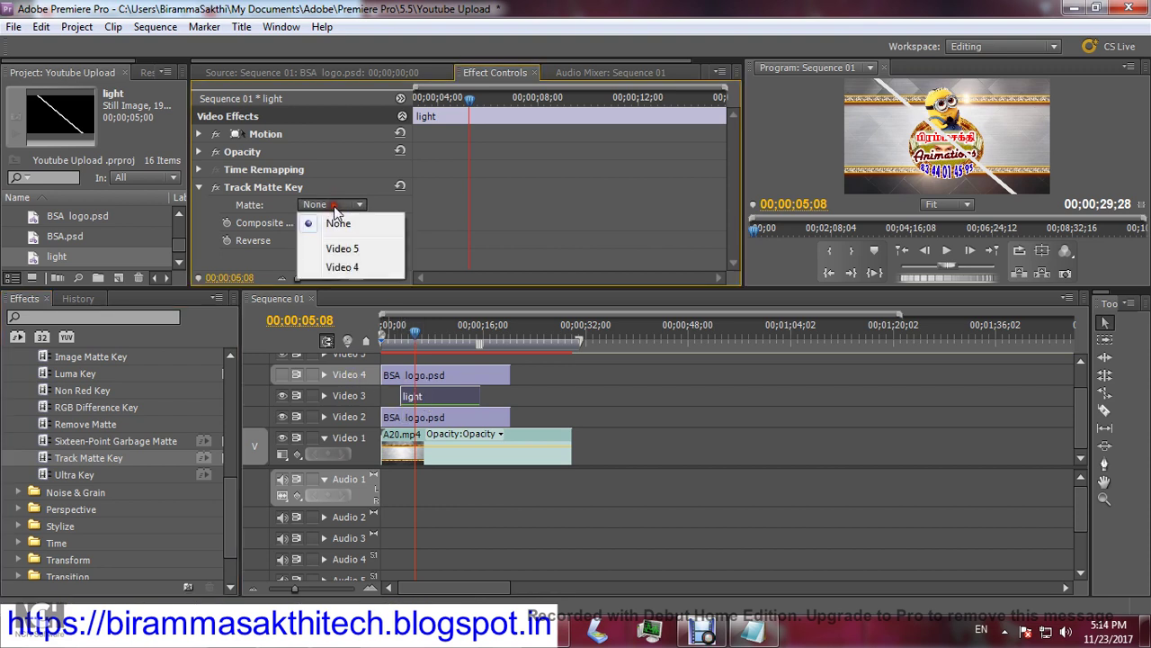
left_click(358, 266)
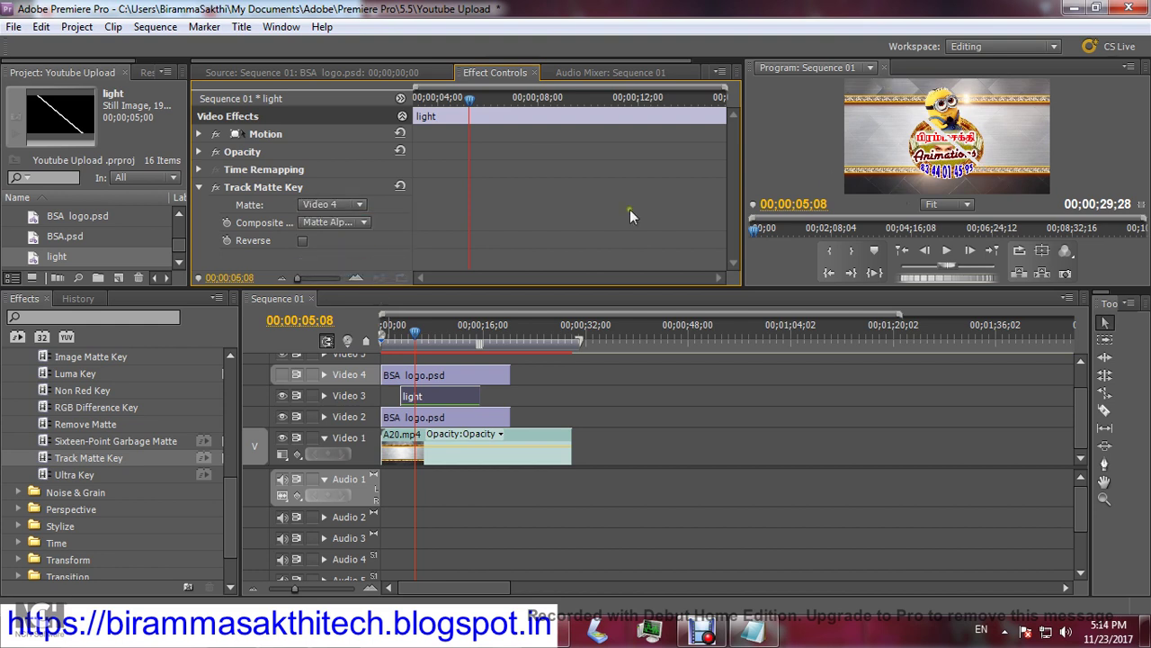
Set the light clip's Opacity blend mode to Screen, then reopen the light title in the Titler.
left_click_drag(416, 342, 418, 345)
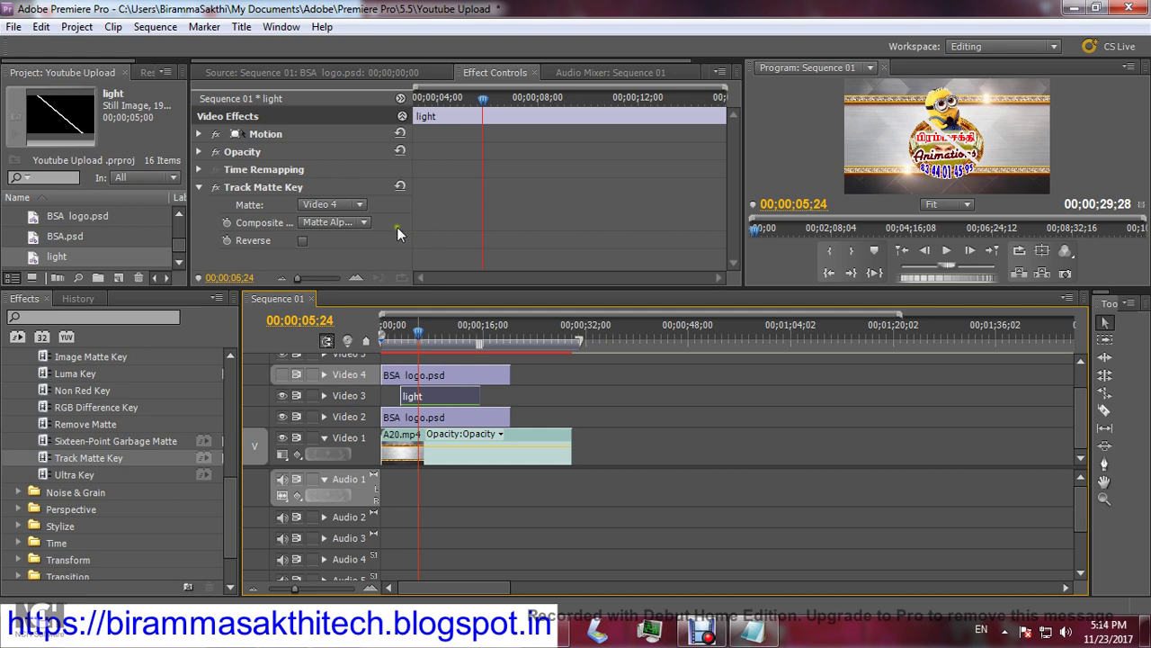
left_click(199, 161)
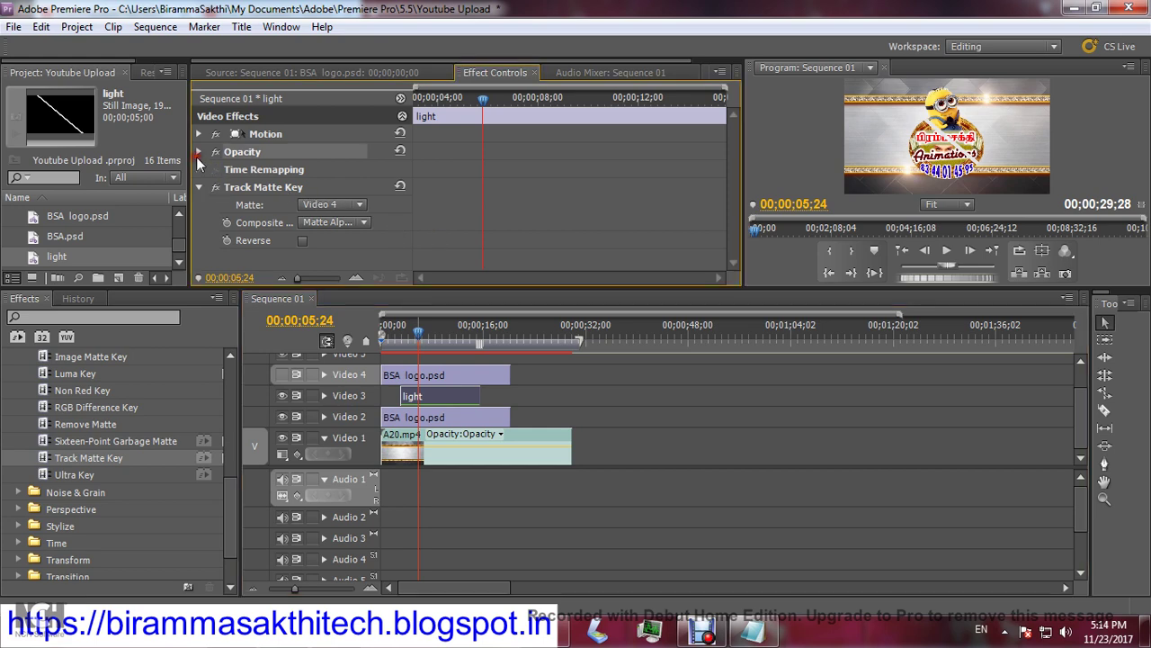
left_click(200, 153)
left_click(329, 186)
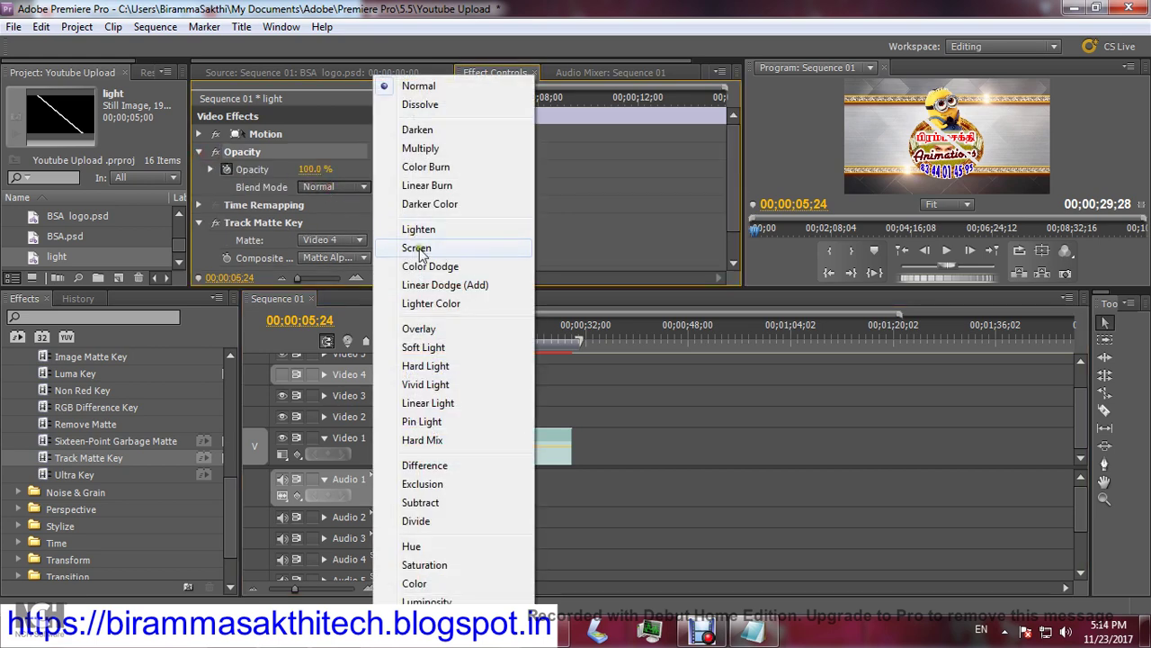
left_click(419, 248)
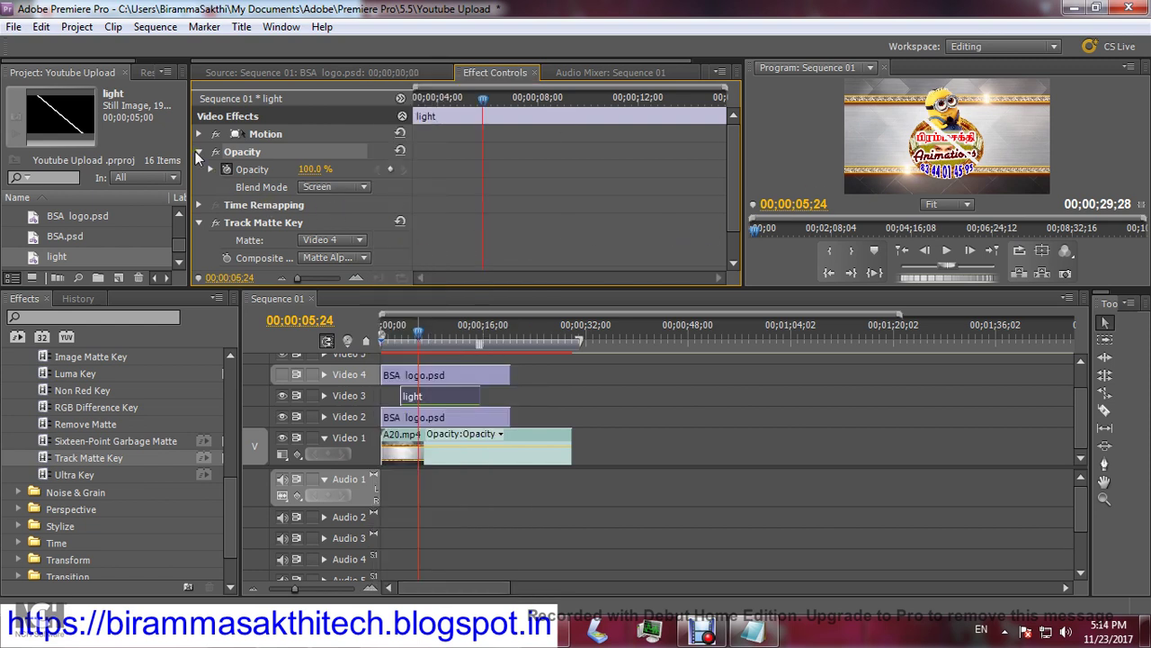
left_click(197, 151)
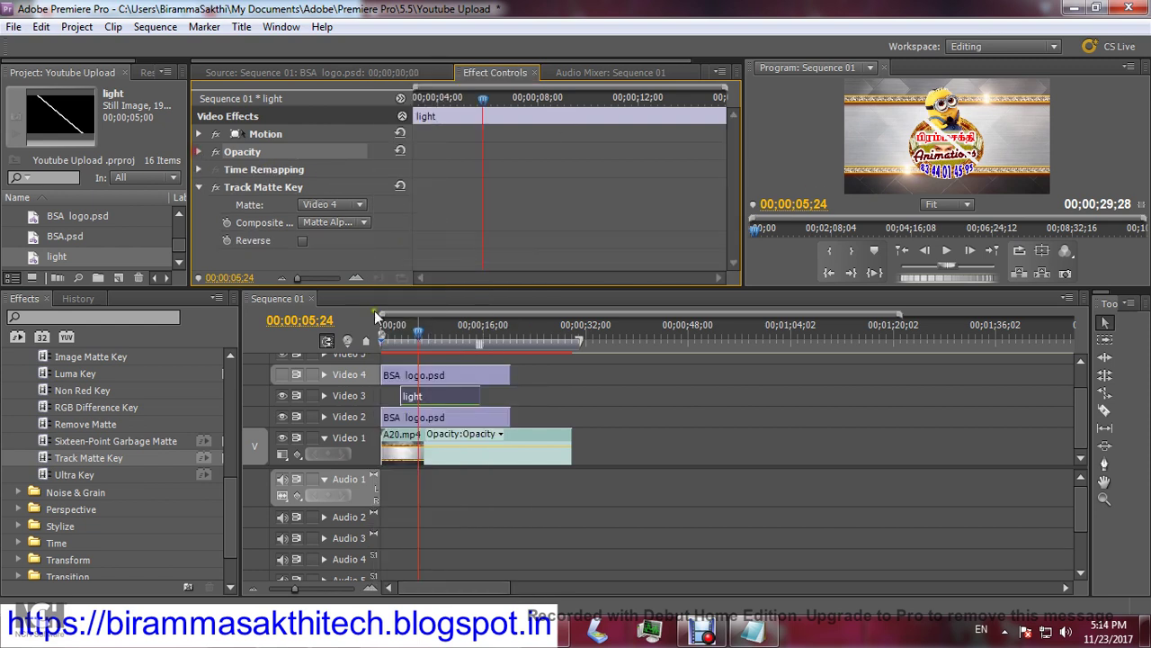
double_click(446, 397)
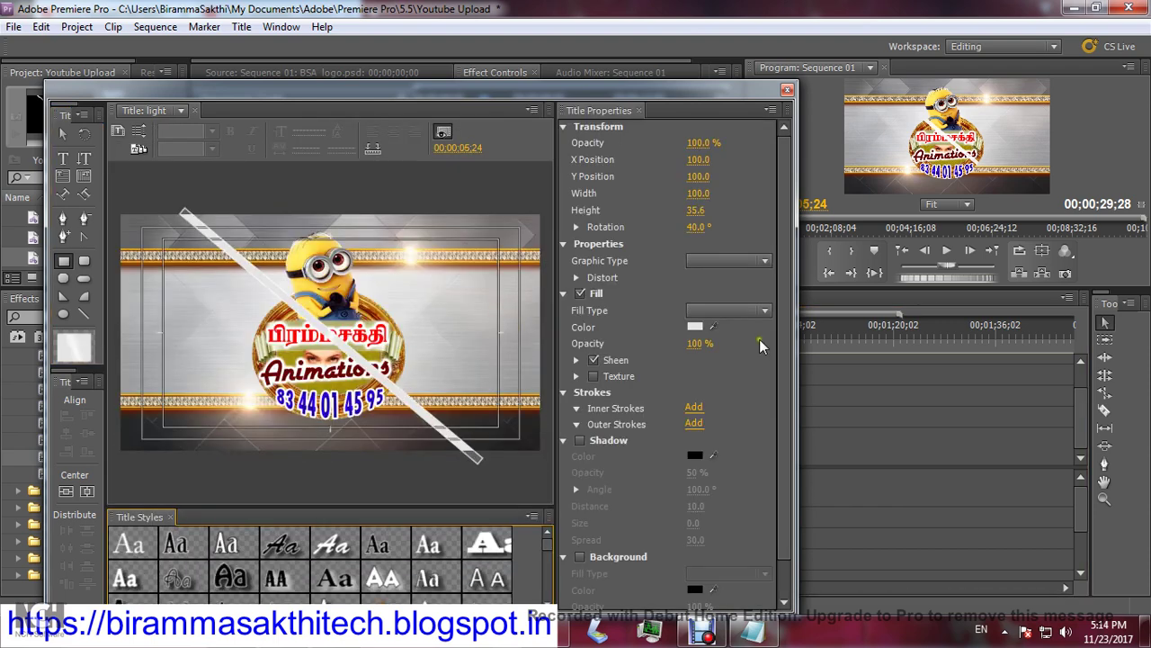
Fill the diagonal bar with bright yellow and set its sheen opacity to 75%.
left_click(695, 326)
left_click(625, 271)
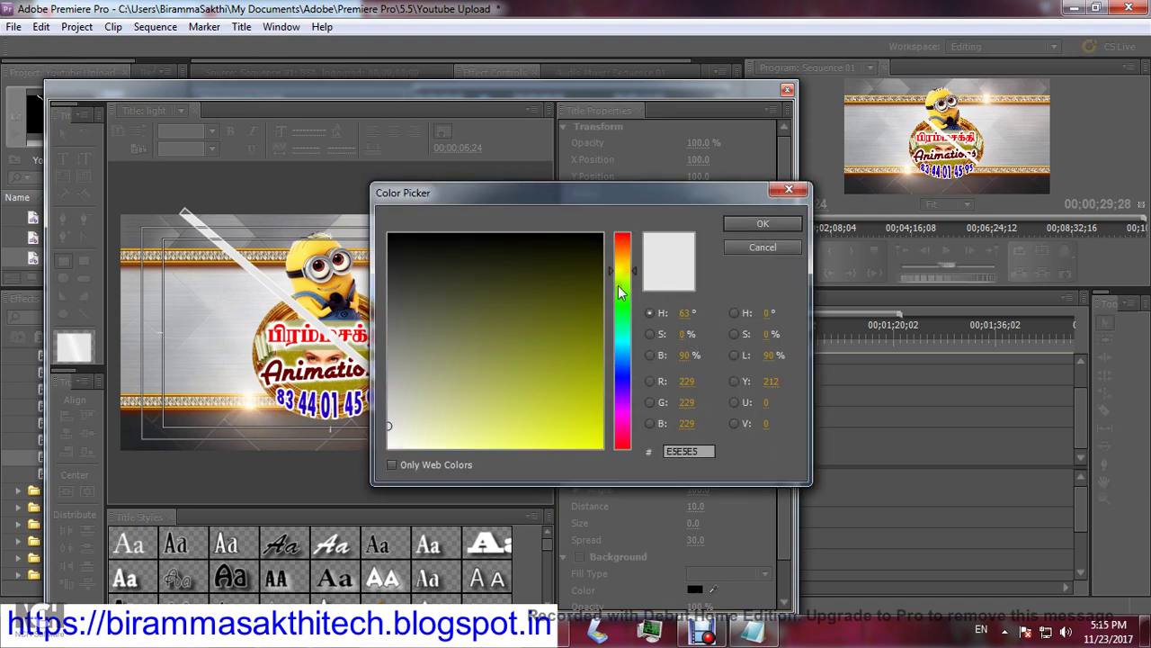
left_click(601, 442)
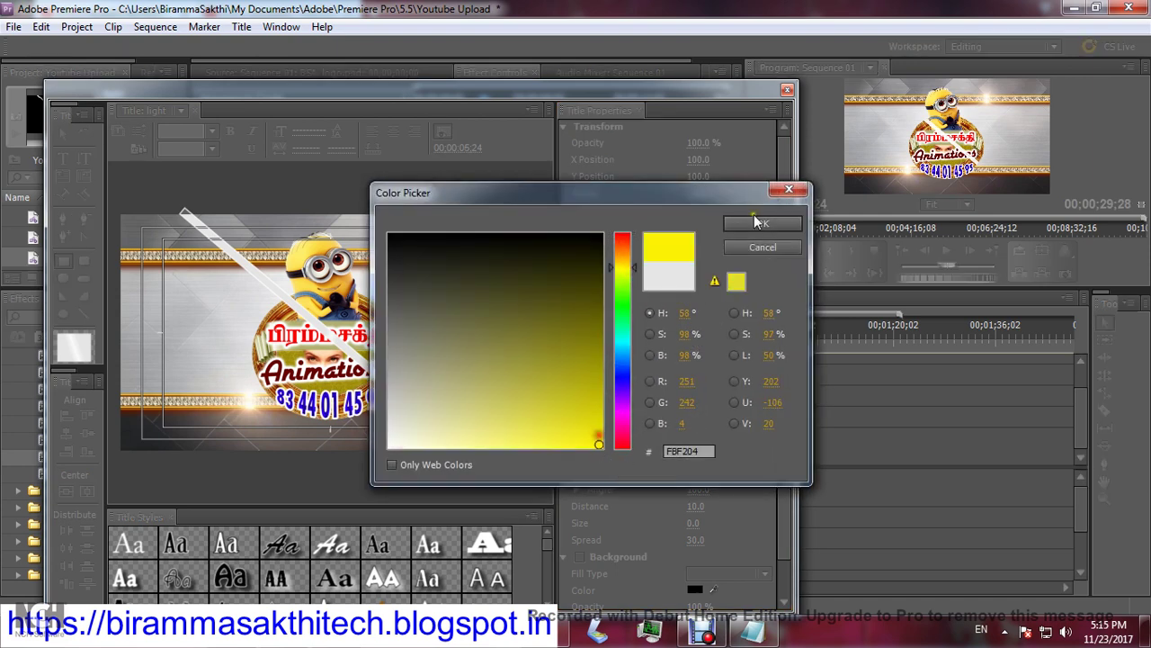
left_click(762, 224)
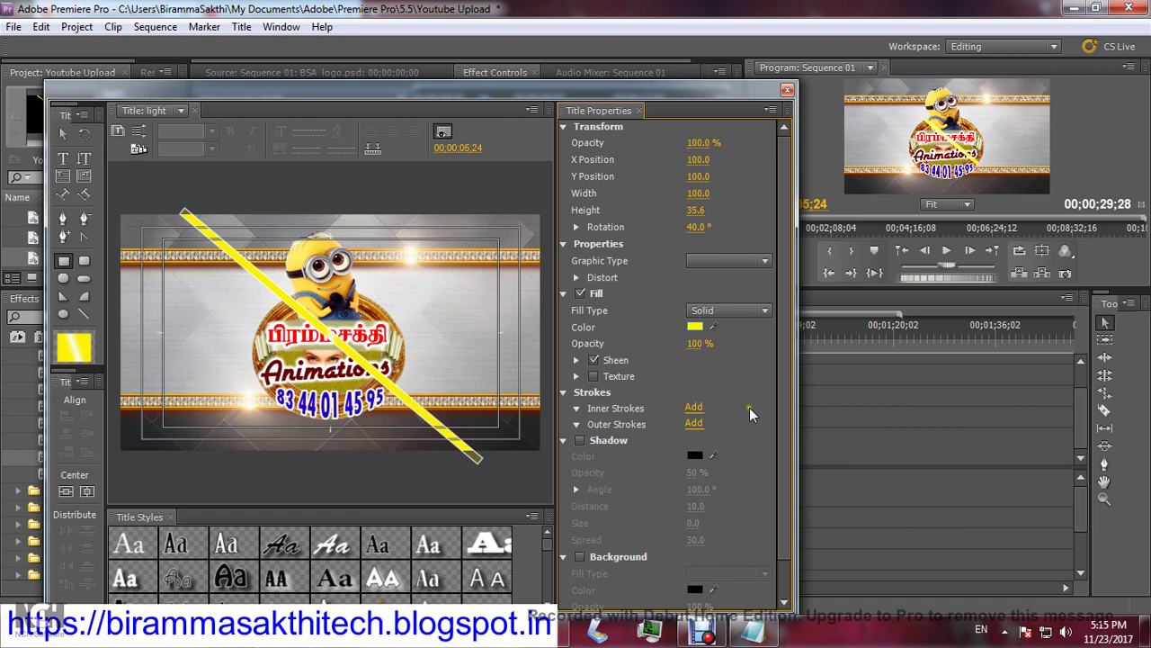
left_click(576, 360)
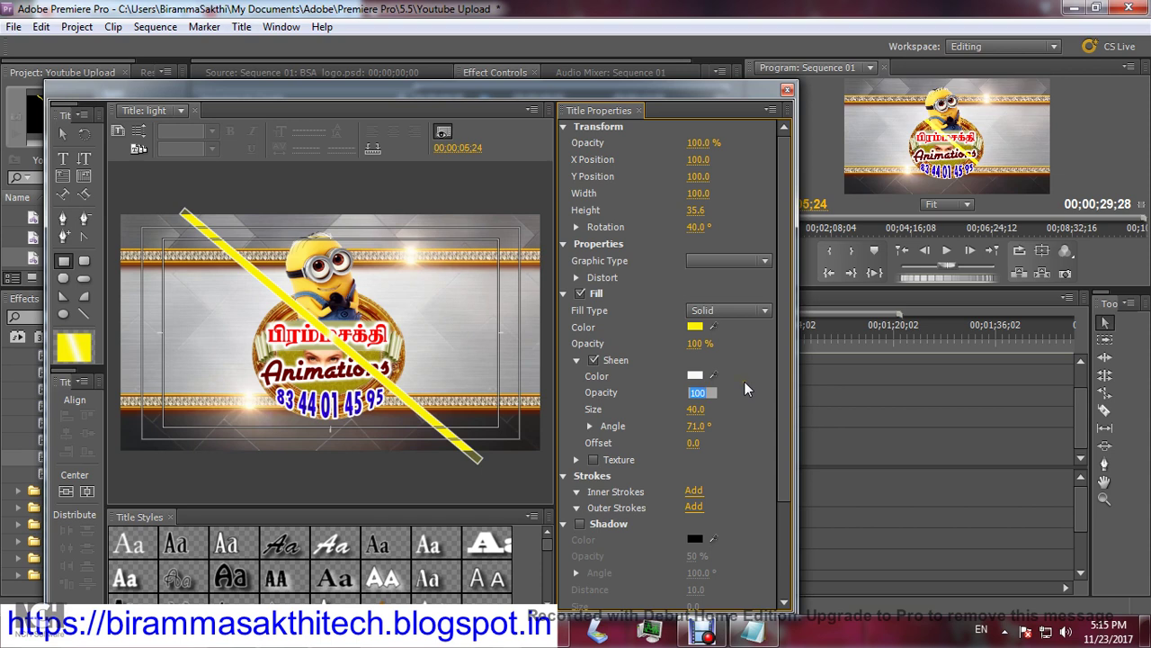
type("75")
key("Return")
Set the light title to Crawl Left with Start Off Screen and End Off Screen checked.
left_click(139, 135)
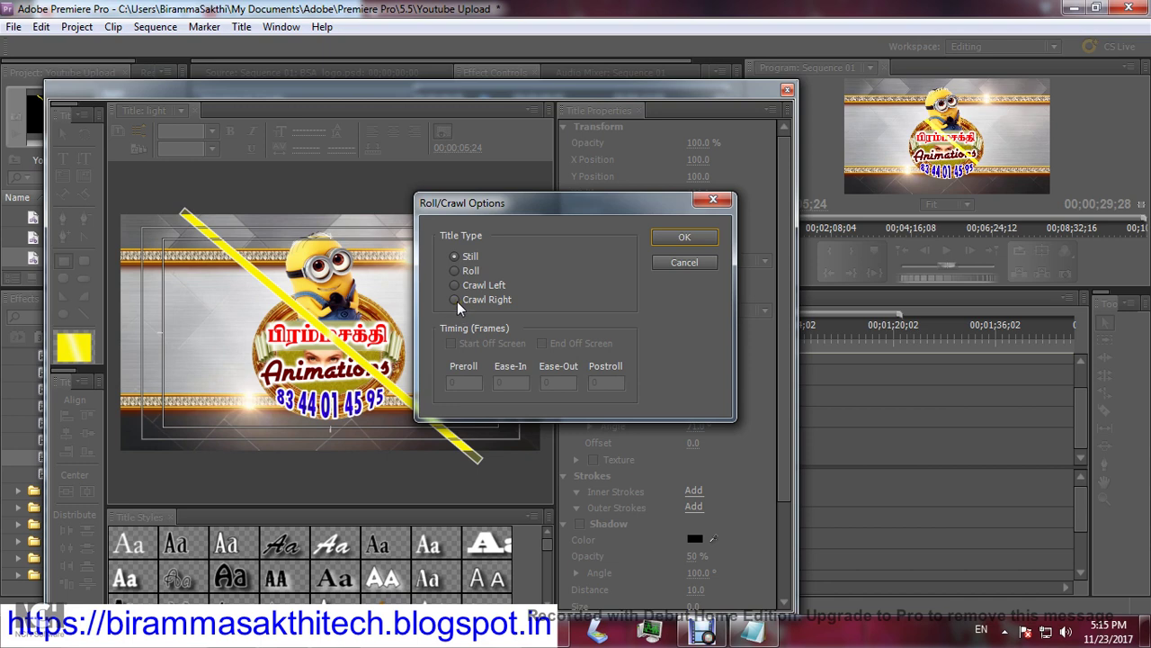
left_click(455, 286)
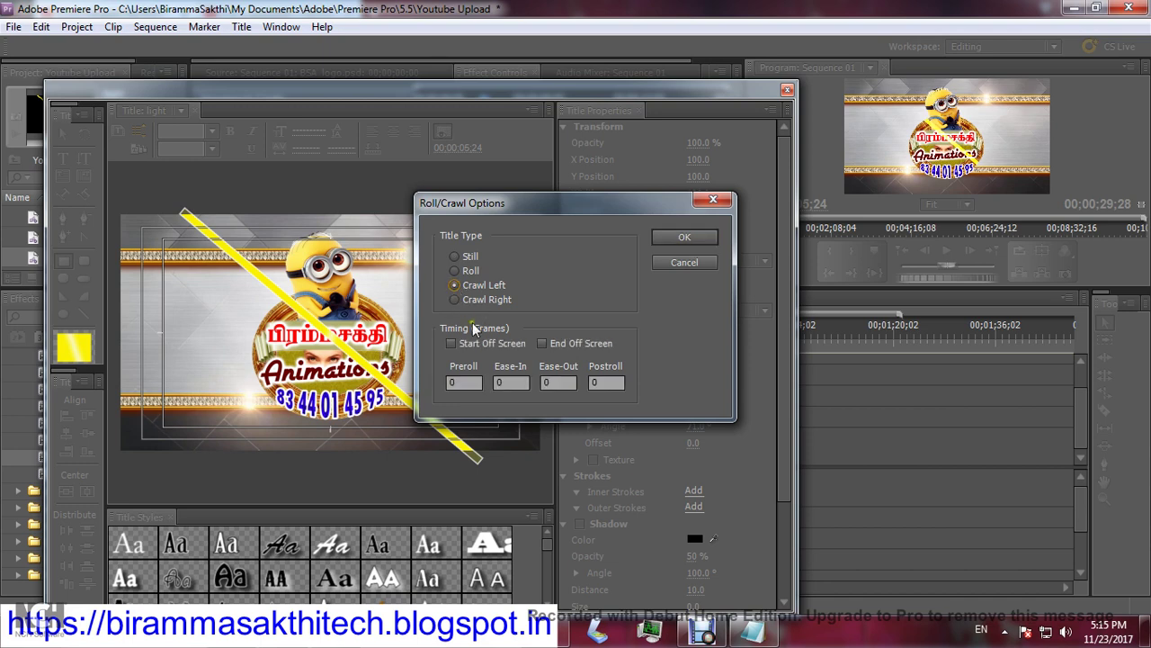
left_click(451, 343)
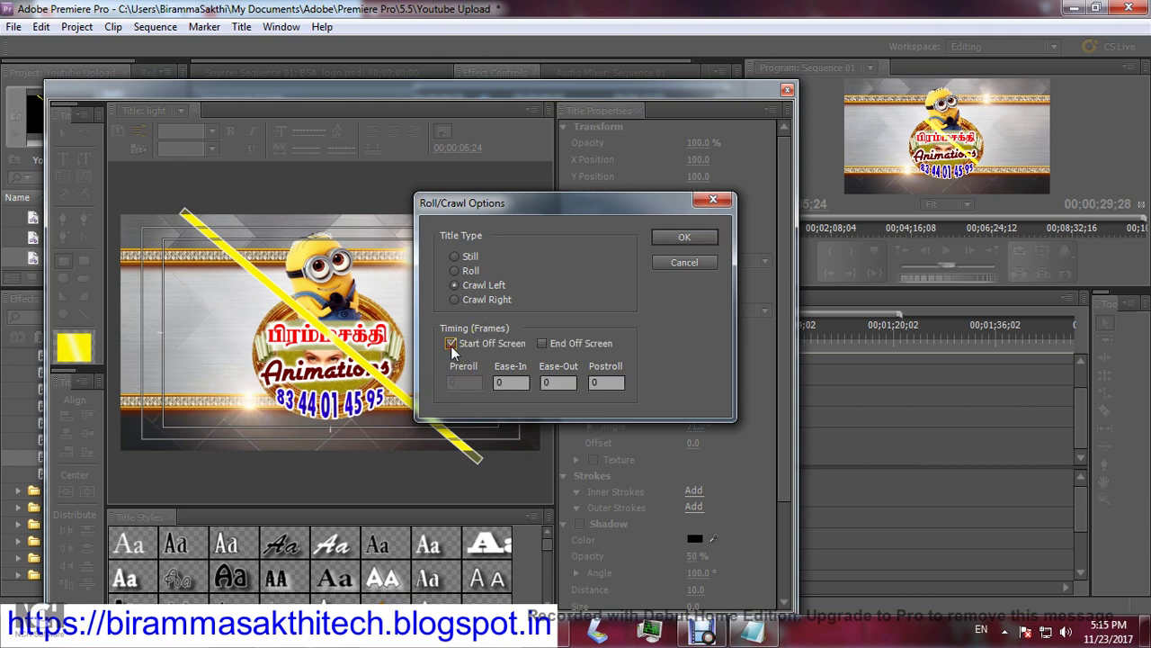
left_click(543, 343)
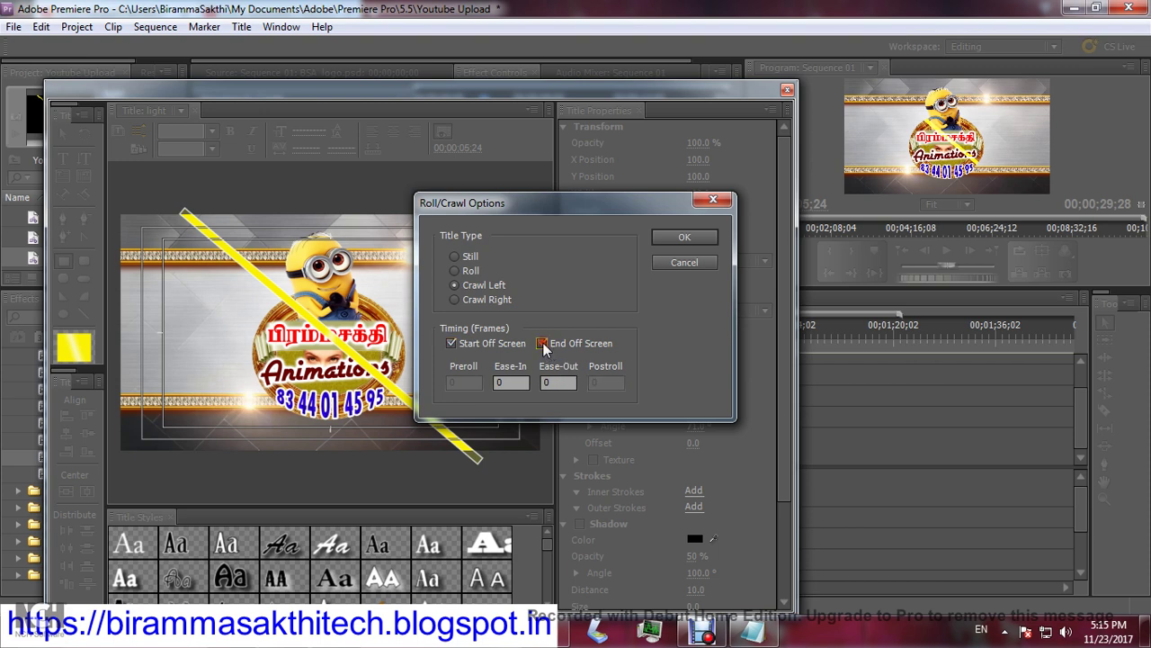
left_click(684, 238)
Preview the crawling light from the sequence start, then reopen the light title for editing.
left_click(788, 90)
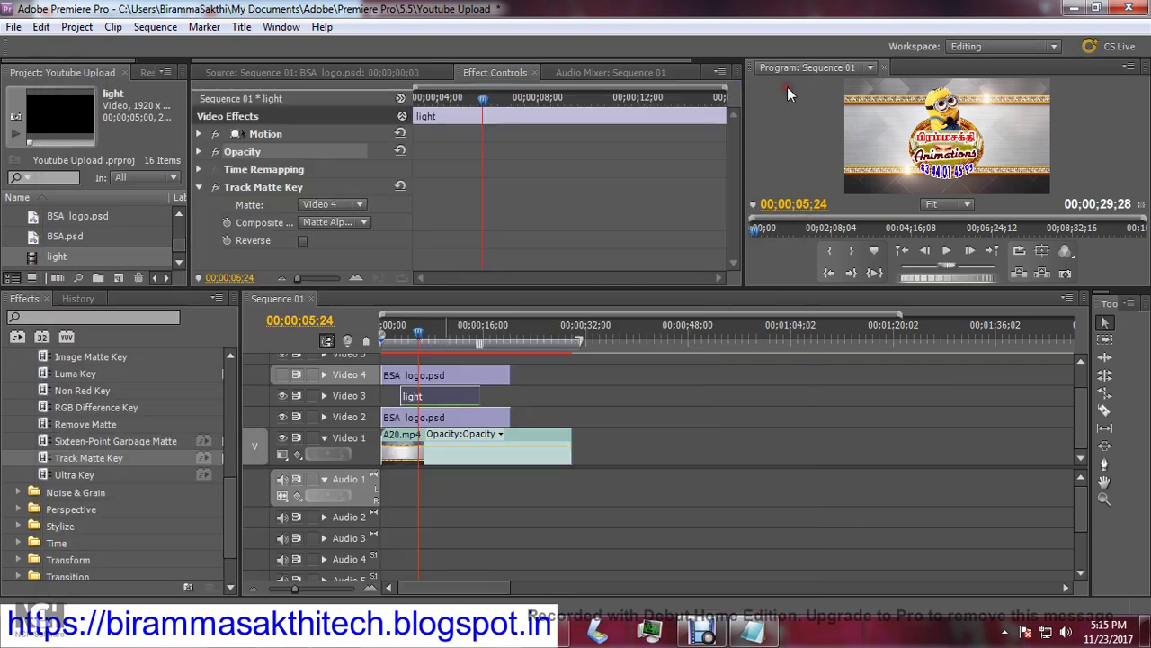
left_click(402, 340)
key("Home")
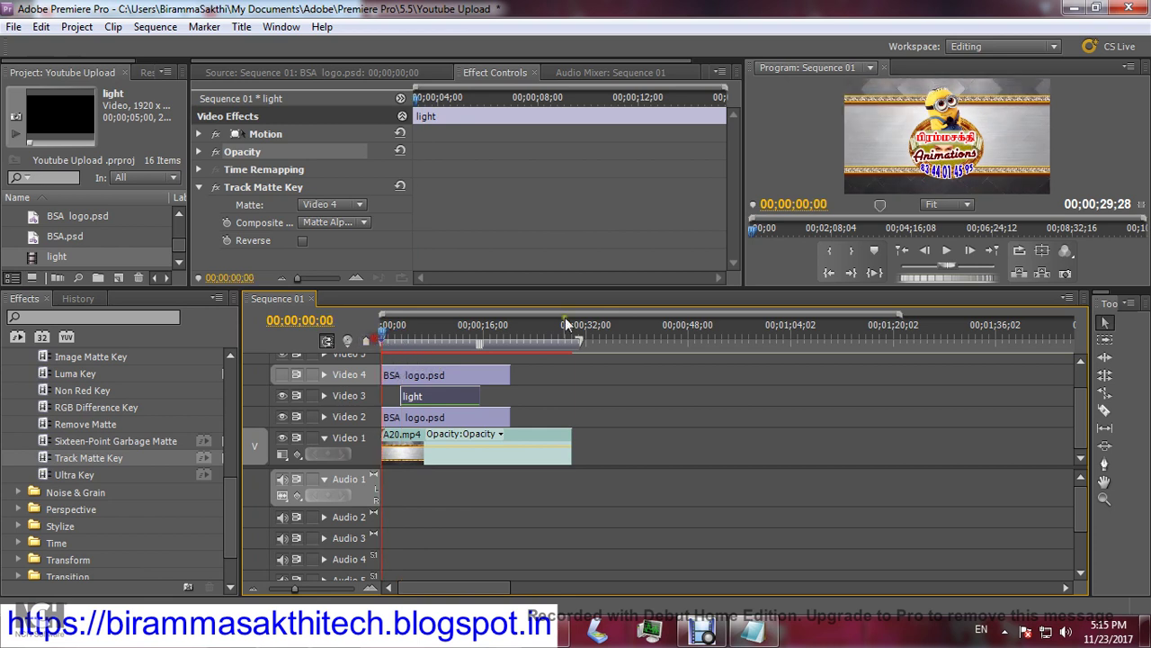
left_click(946, 252)
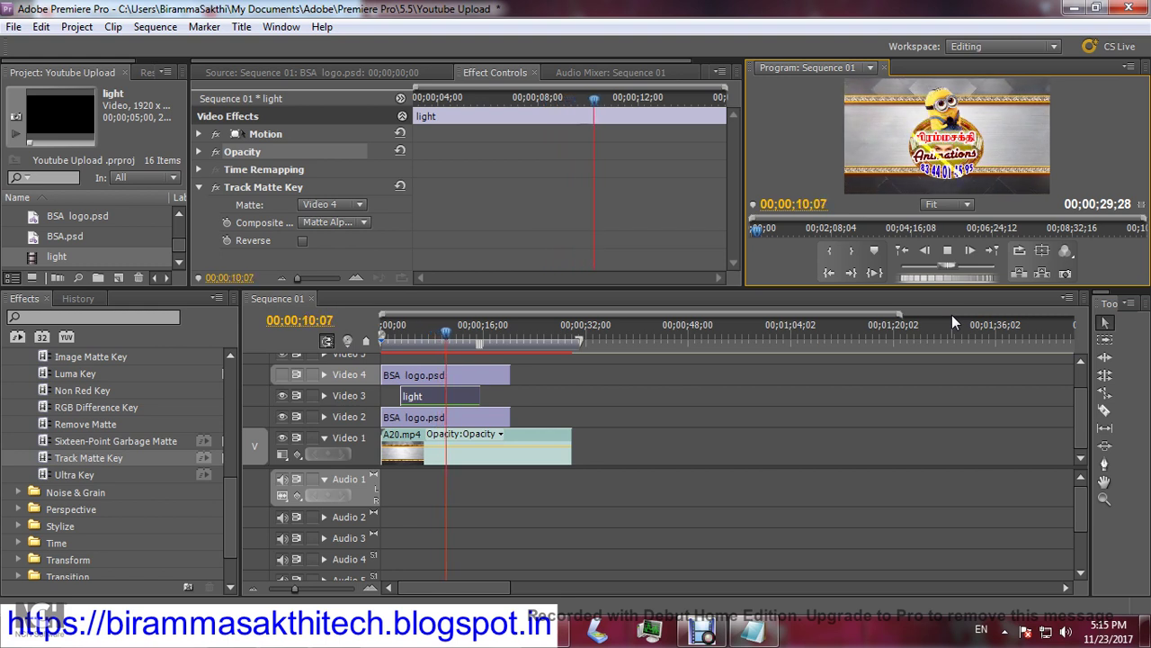
left_click(450, 335)
double_click(445, 399)
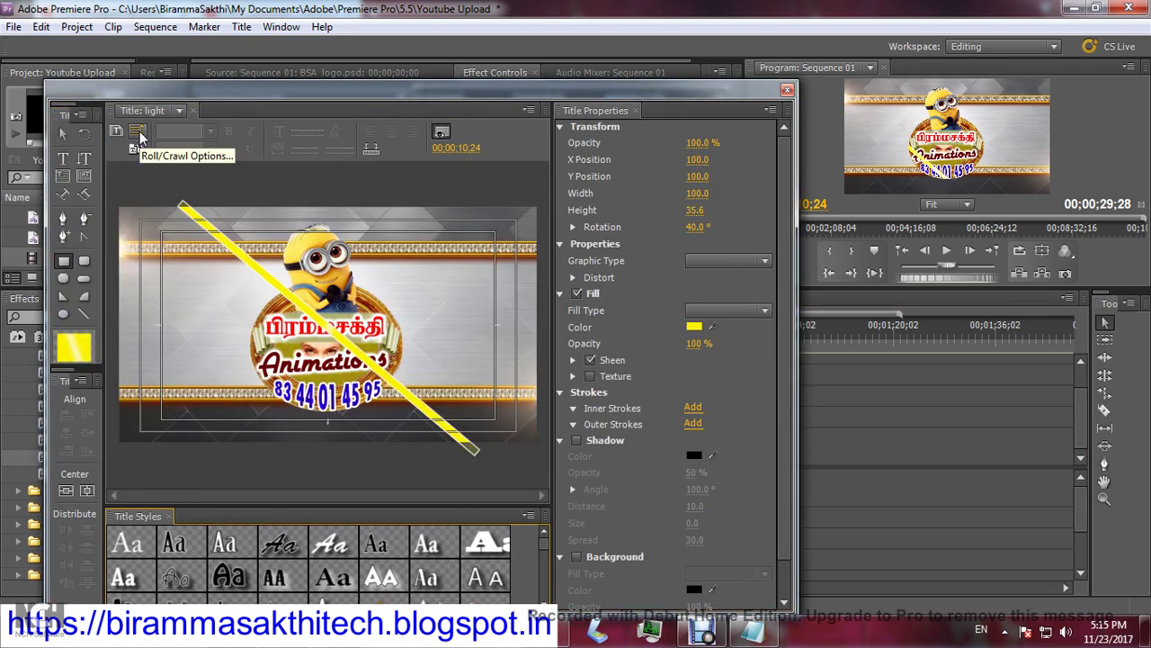
Confirm the light title's Roll/Crawl settings and close the title designer.
left_click(140, 135)
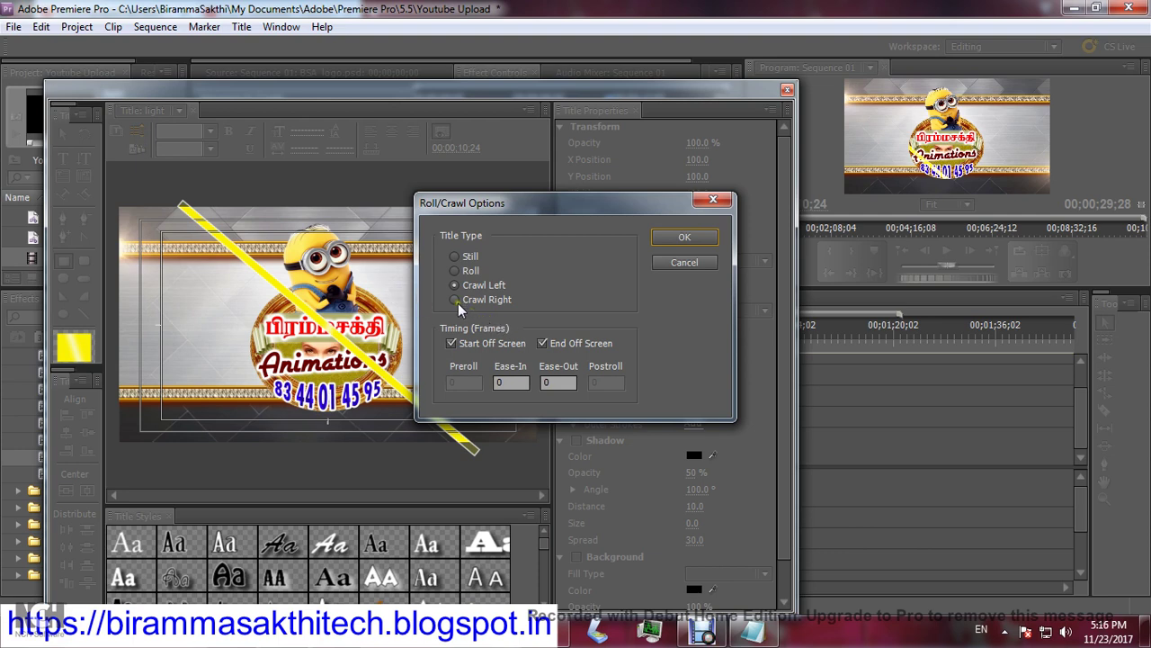
left_click(683, 240)
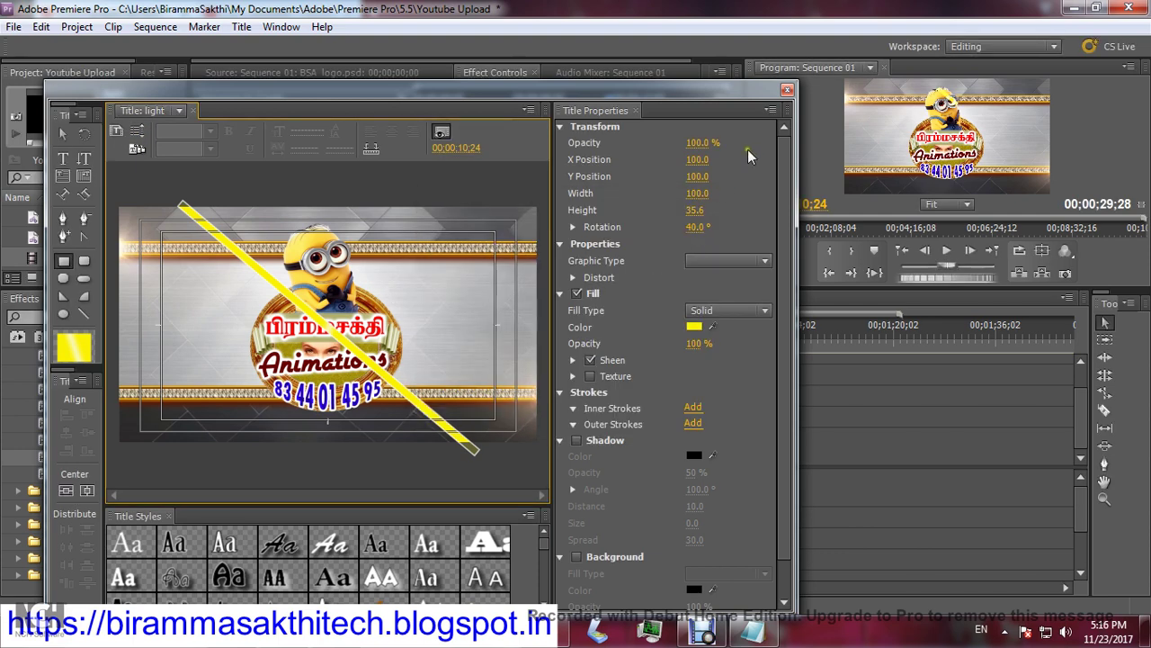
left_click(788, 94)
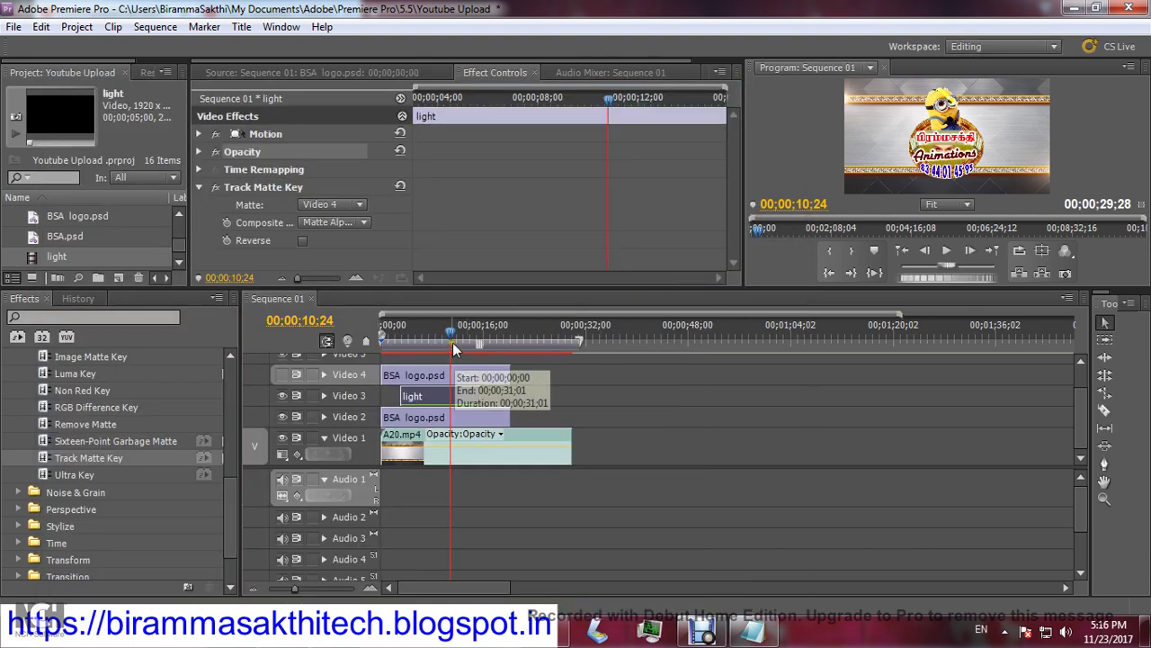
Scrub and play the sequence to preview the streak, stopping around 00;00;08;17.
left_click_drag(432, 340, 405, 347)
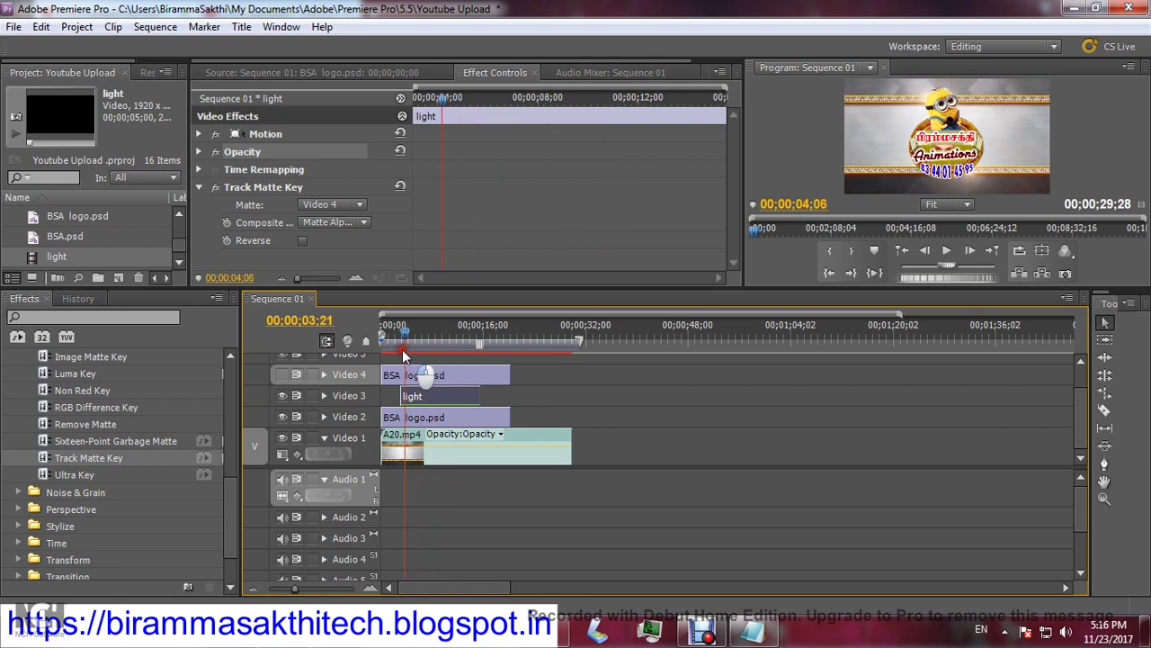
left_click(947, 252)
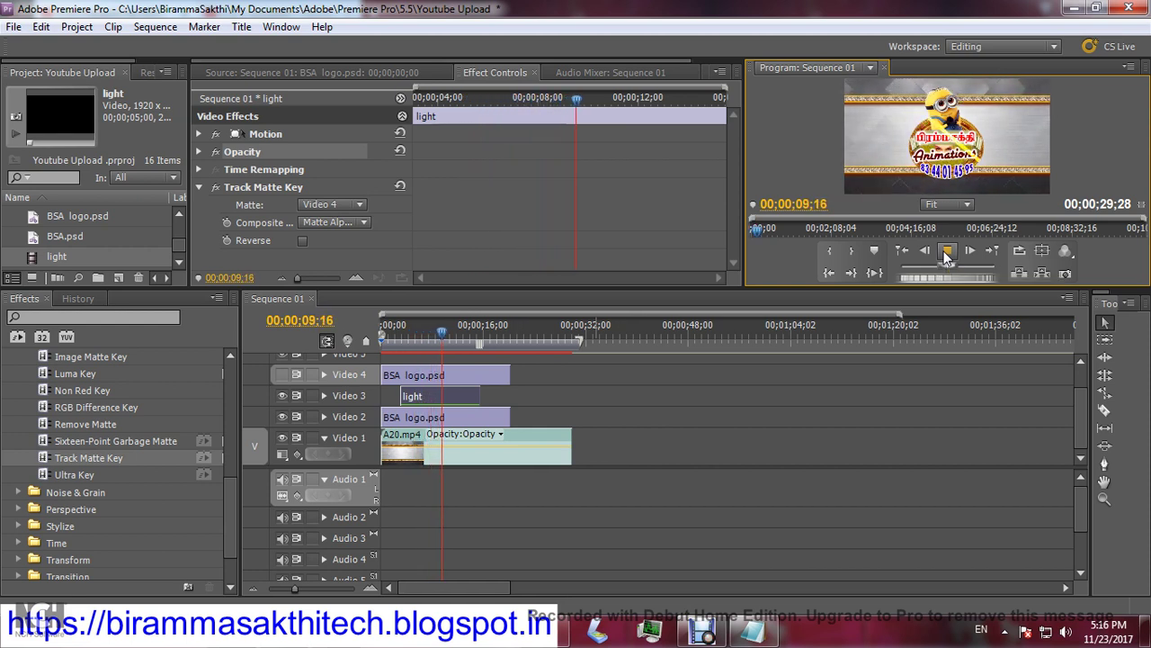
left_click_drag(446, 334, 438, 335)
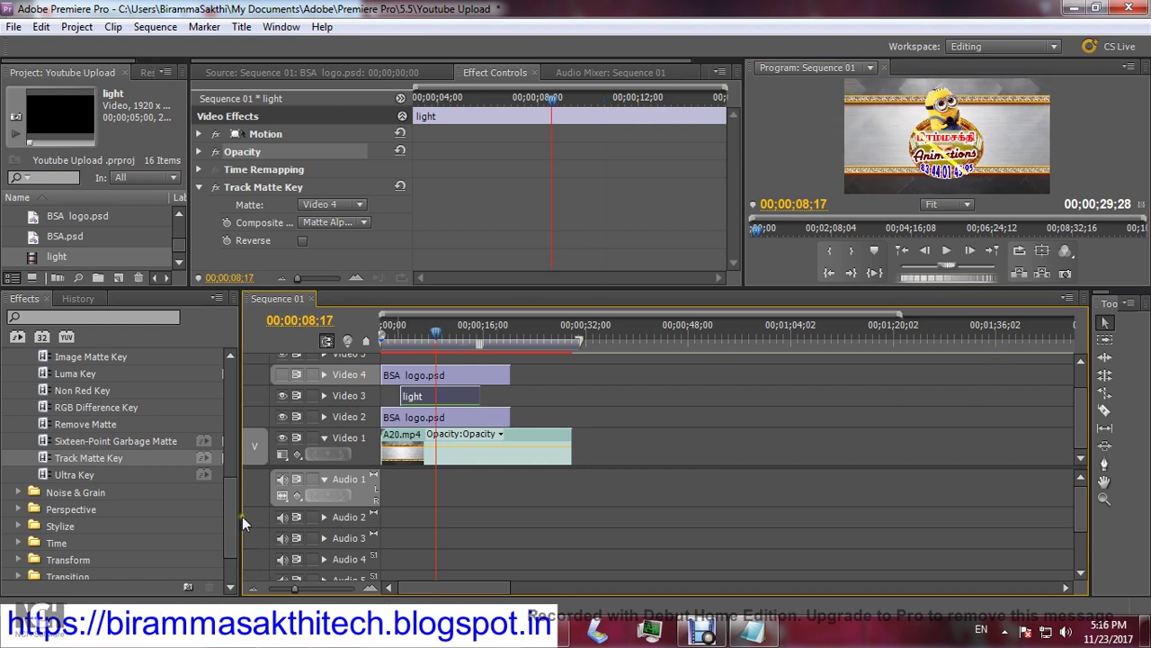
left_click_drag(224, 503, 185, 384)
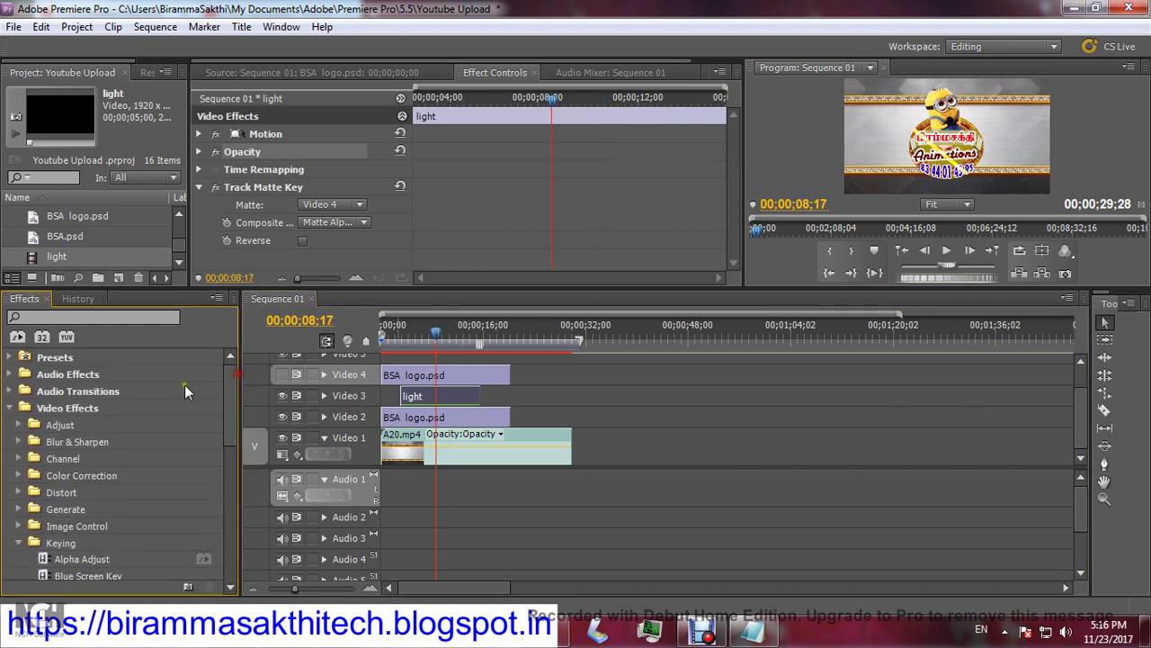
Apply the Stylize > Alpha Glow effect to the light clip.
left_click(19, 544)
scroll(29, 545, "down", 1)
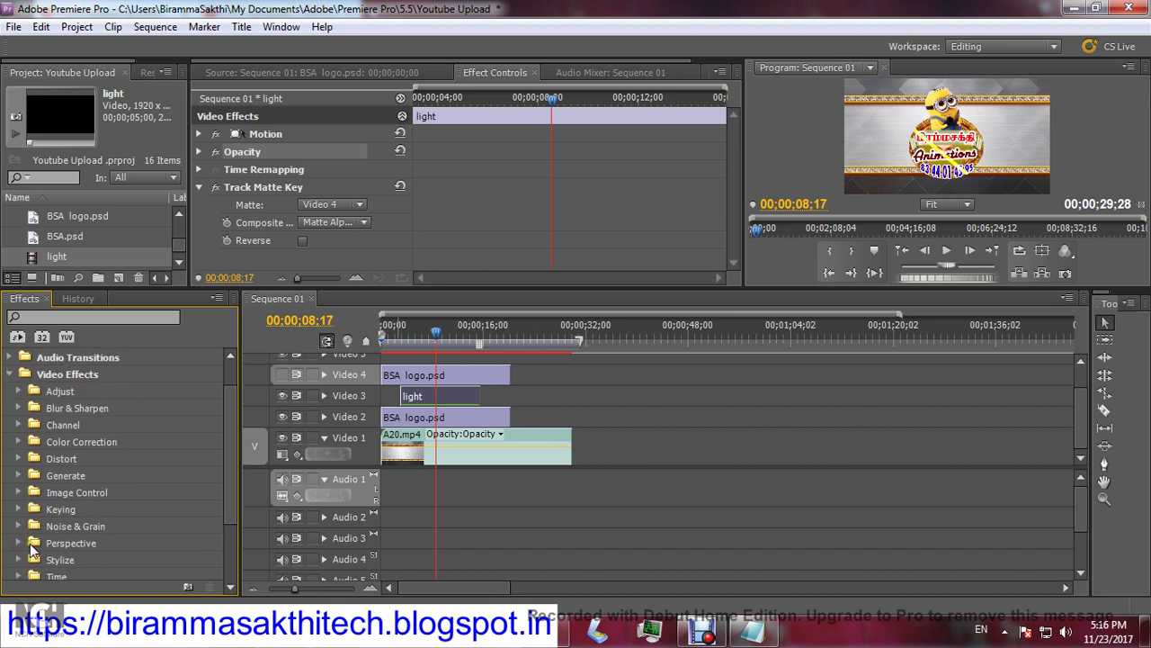
left_click(19, 560)
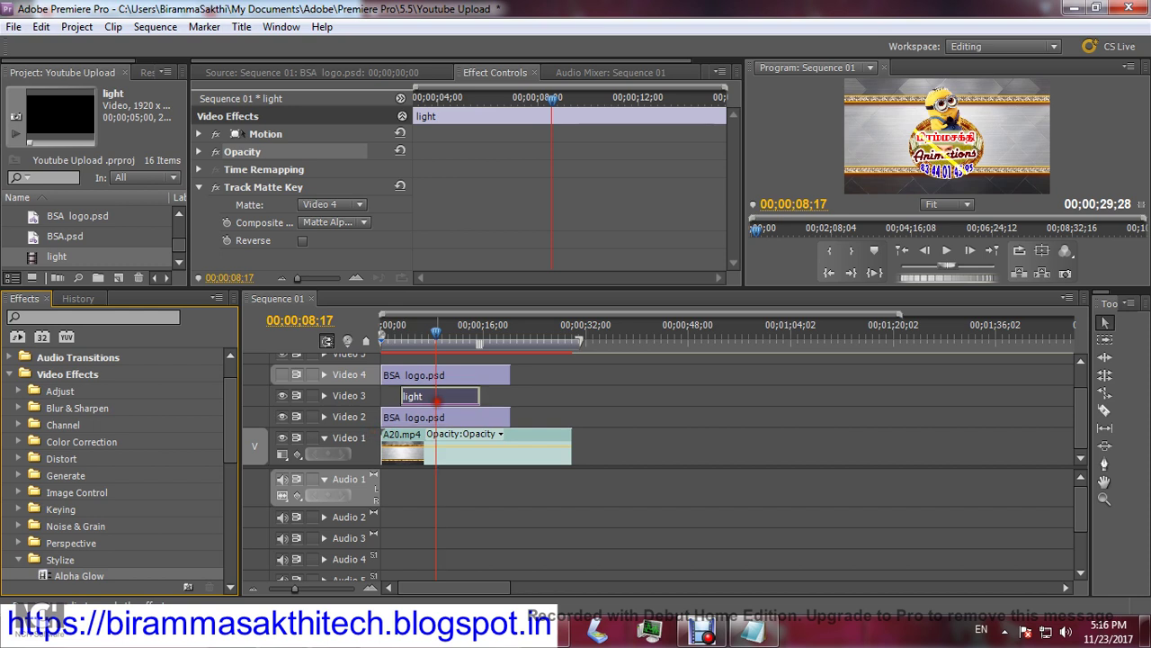
left_click_drag(79, 576, 435, 396)
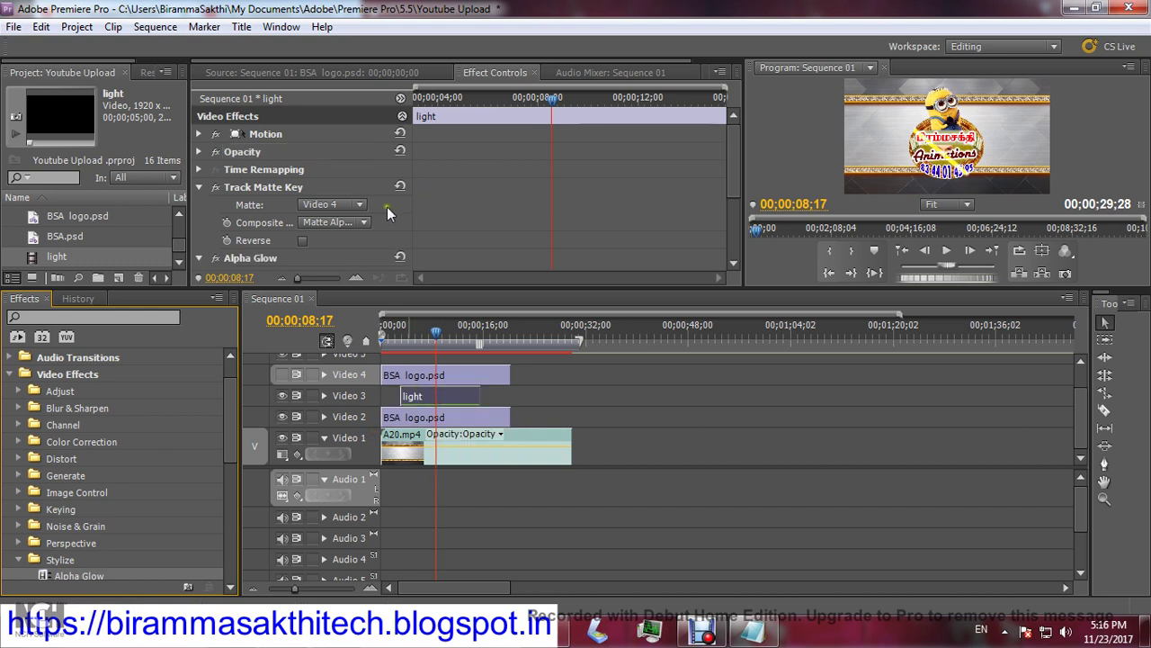
Set the Alpha Glow amount to 50 and play the sequence from the start.
left_click_drag(729, 144, 734, 192)
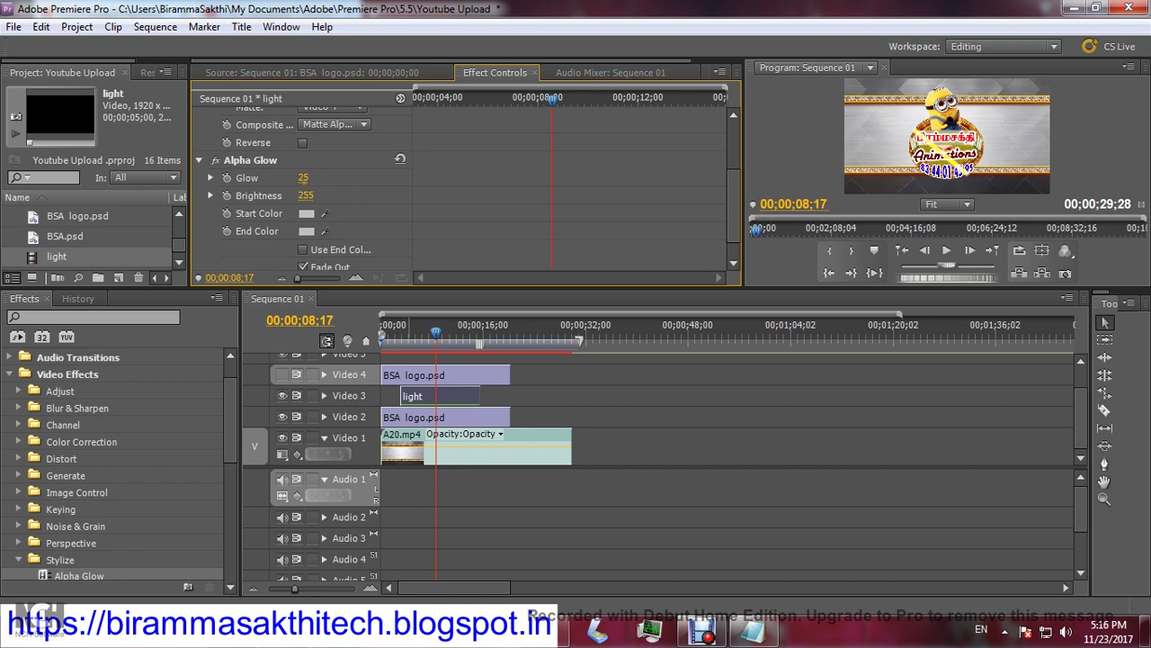
left_click(304, 178)
type("50")
key("Return")
left_click_drag(433, 334, 376, 345)
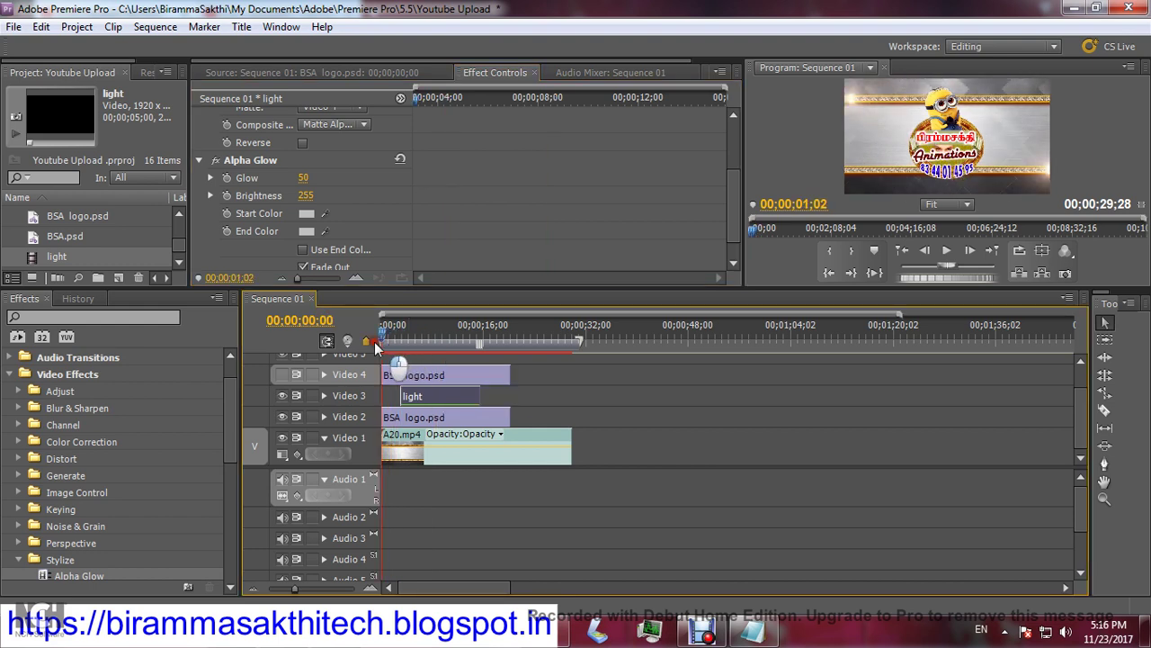
left_click(946, 250)
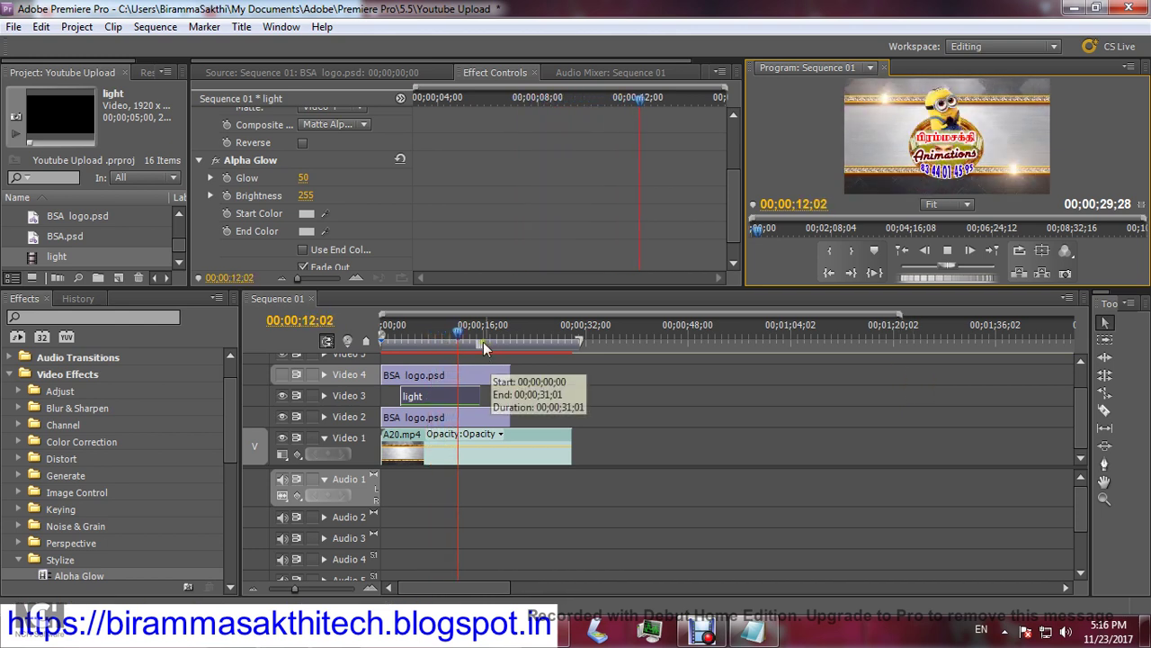
Replace the Video 4 logo with BSA.psd, extended to cover the light clip.
left_click(429, 330)
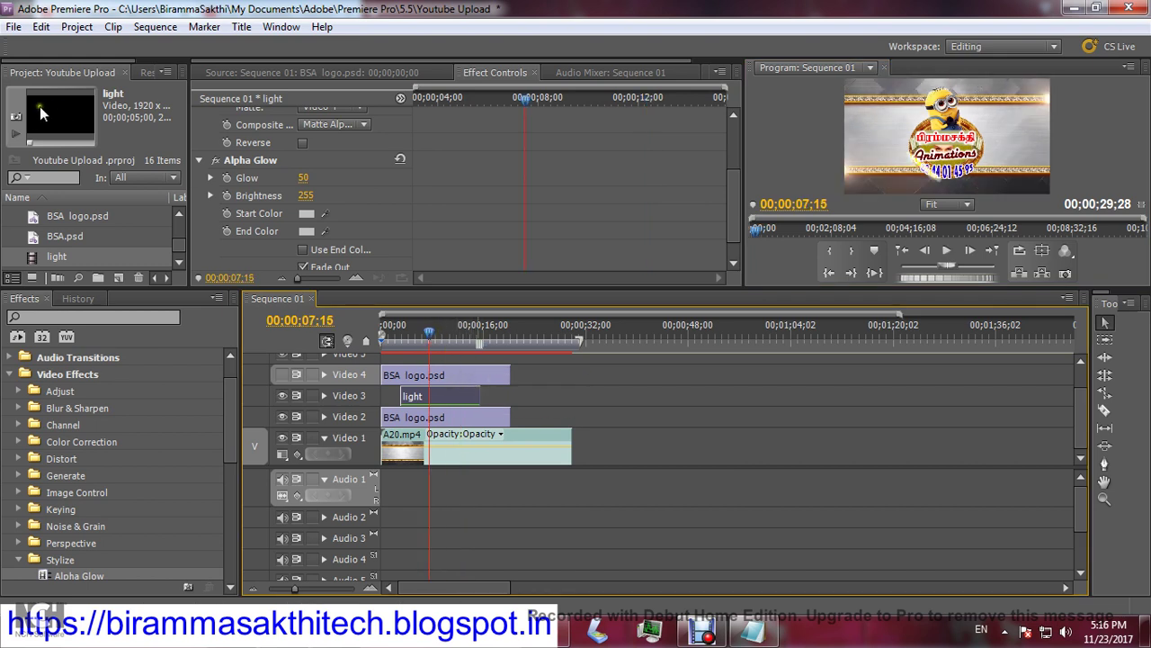
left_click(45, 236)
left_click(286, 69)
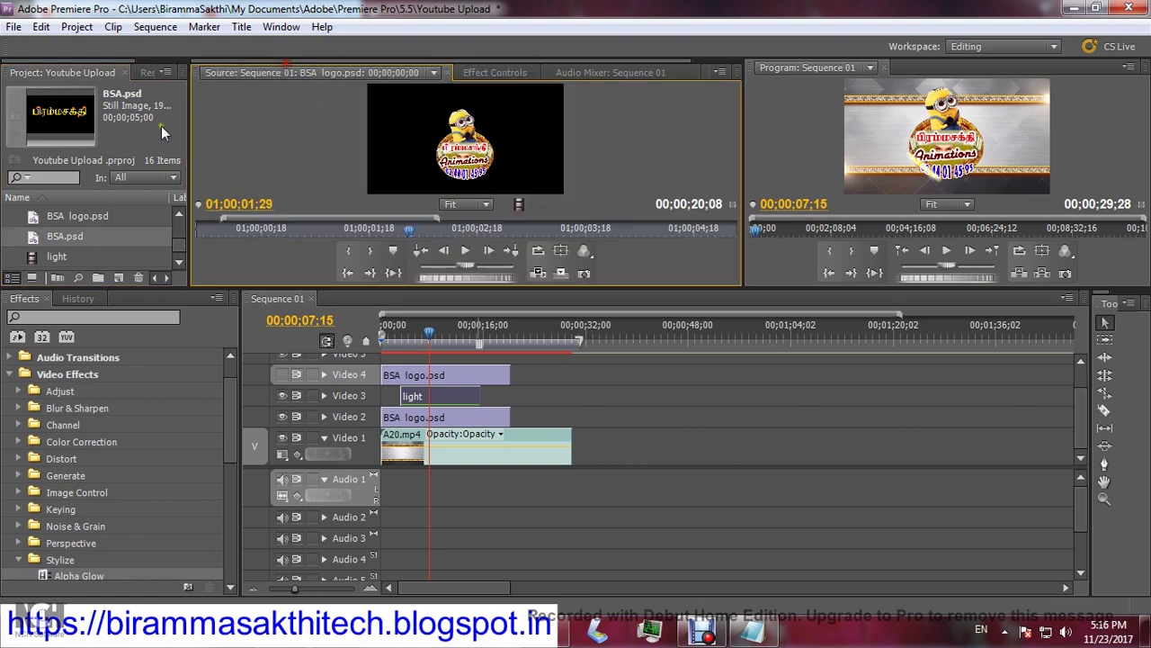
left_click_drag(45, 236, 376, 374)
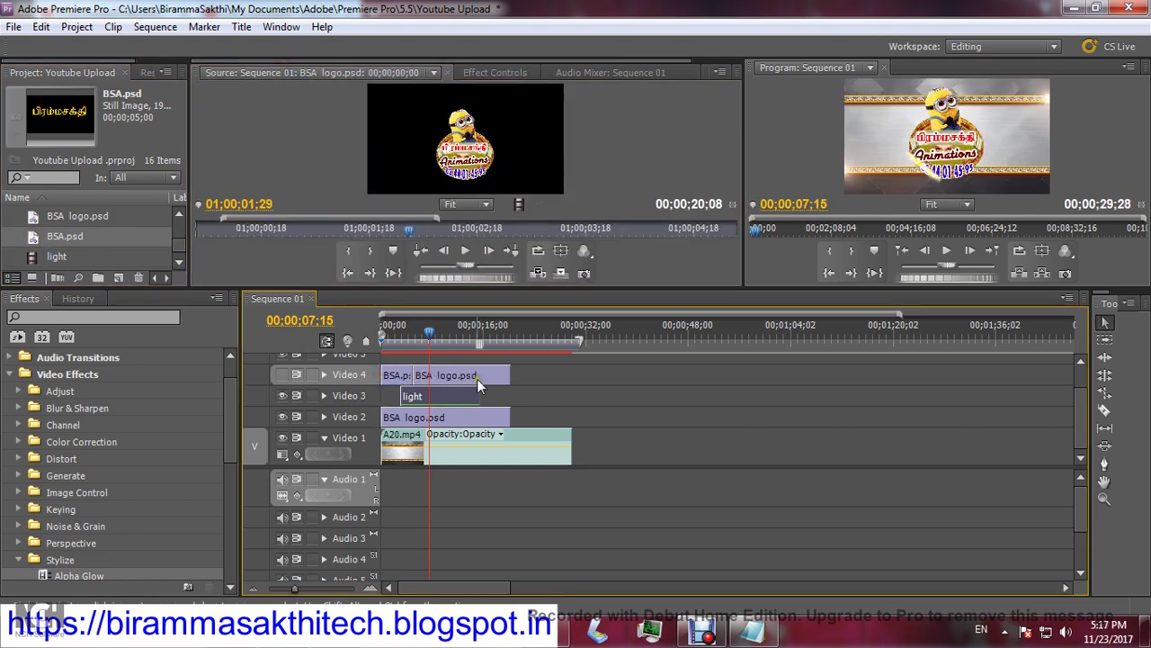
key("Delete")
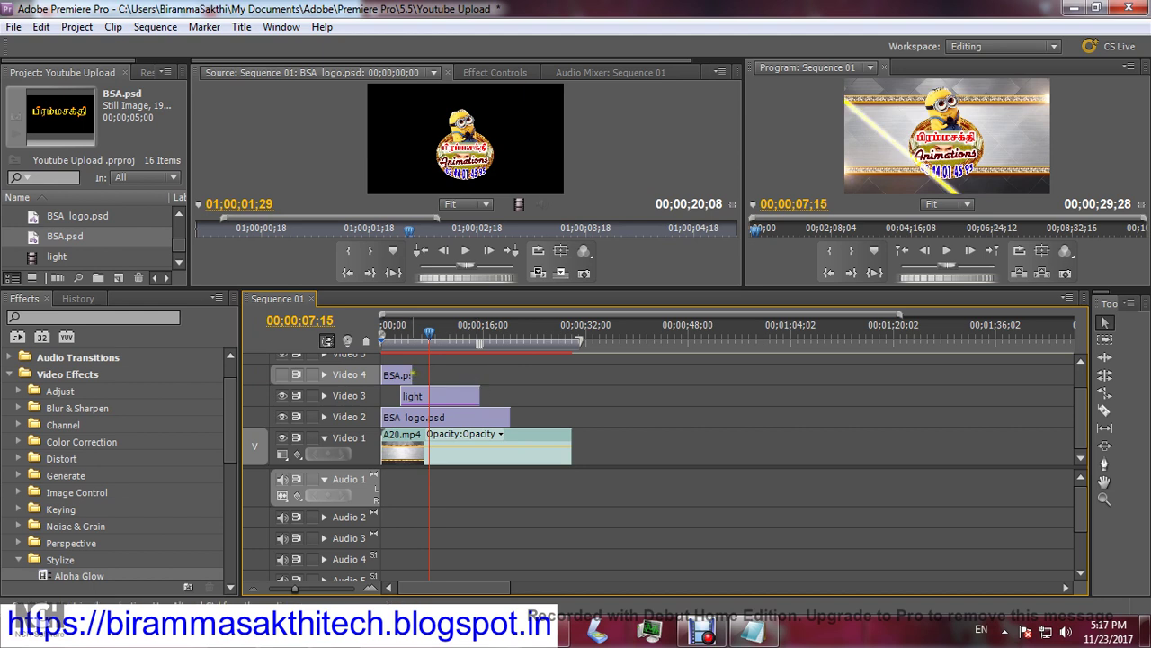
left_click_drag(413, 375, 508, 375)
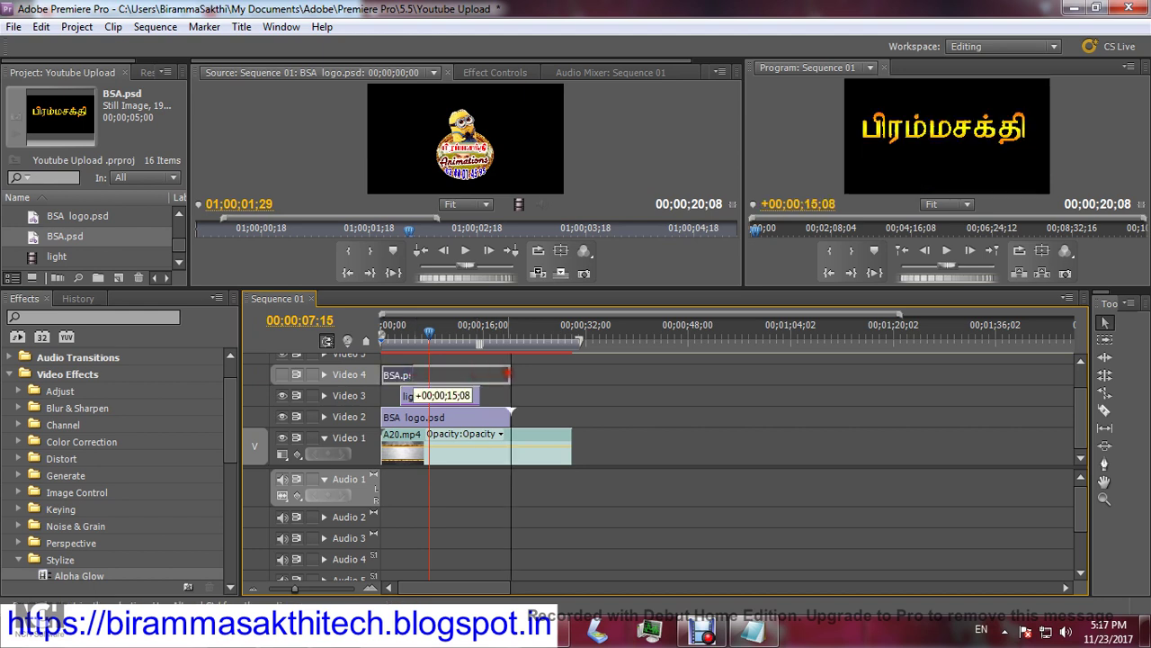
Delete the BSA logo.psd clip from Video 2, copy BSA.psd, and target Video 2.
left_click(440, 421)
key("Delete")
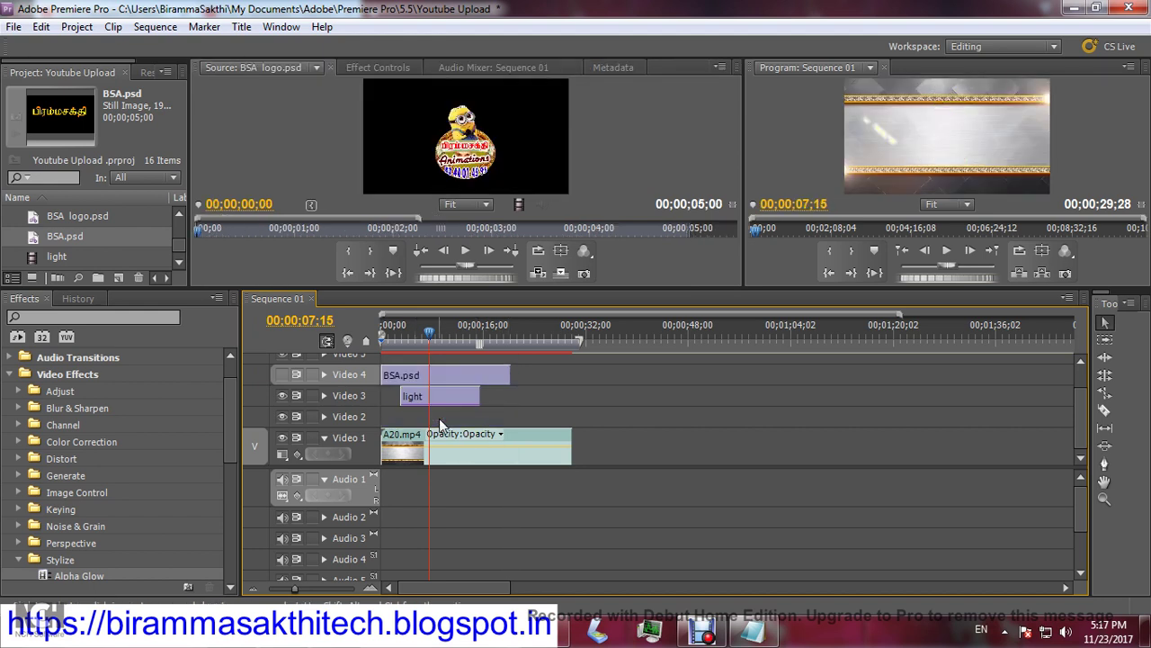
left_click(437, 379)
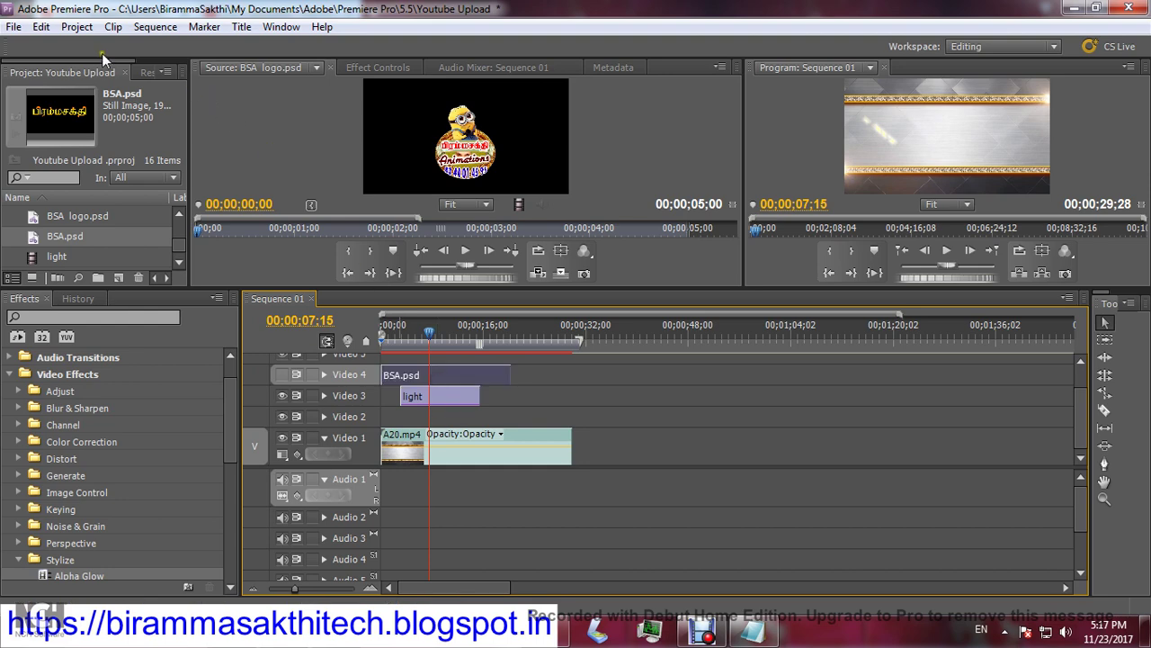
left_click(41, 27)
left_click(69, 108)
left_click(350, 419)
left_click(351, 376)
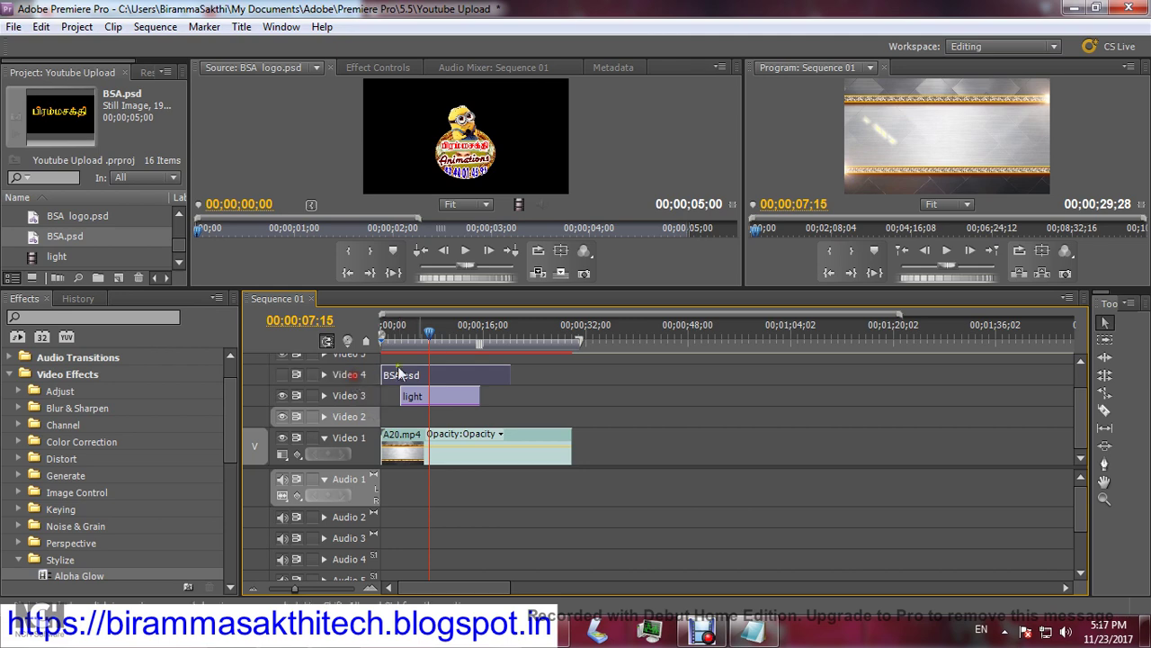
left_click_drag(430, 343, 376, 353)
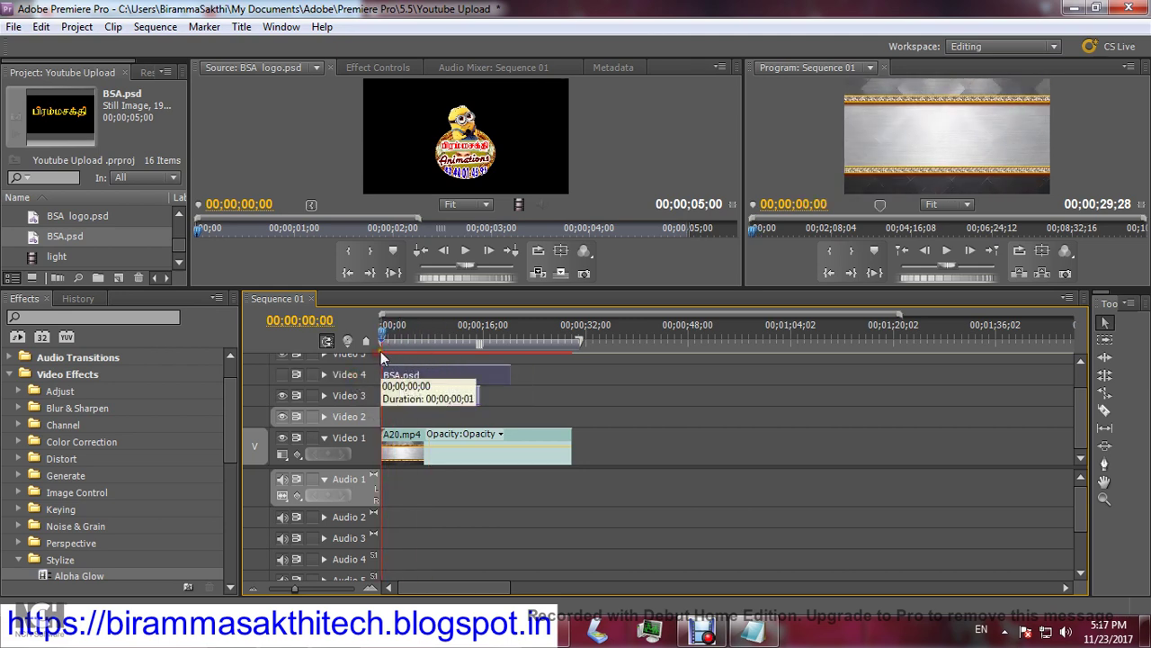
Paste the BSA.psd copy onto Video 2 and return to the sequence start.
left_click(45, 29)
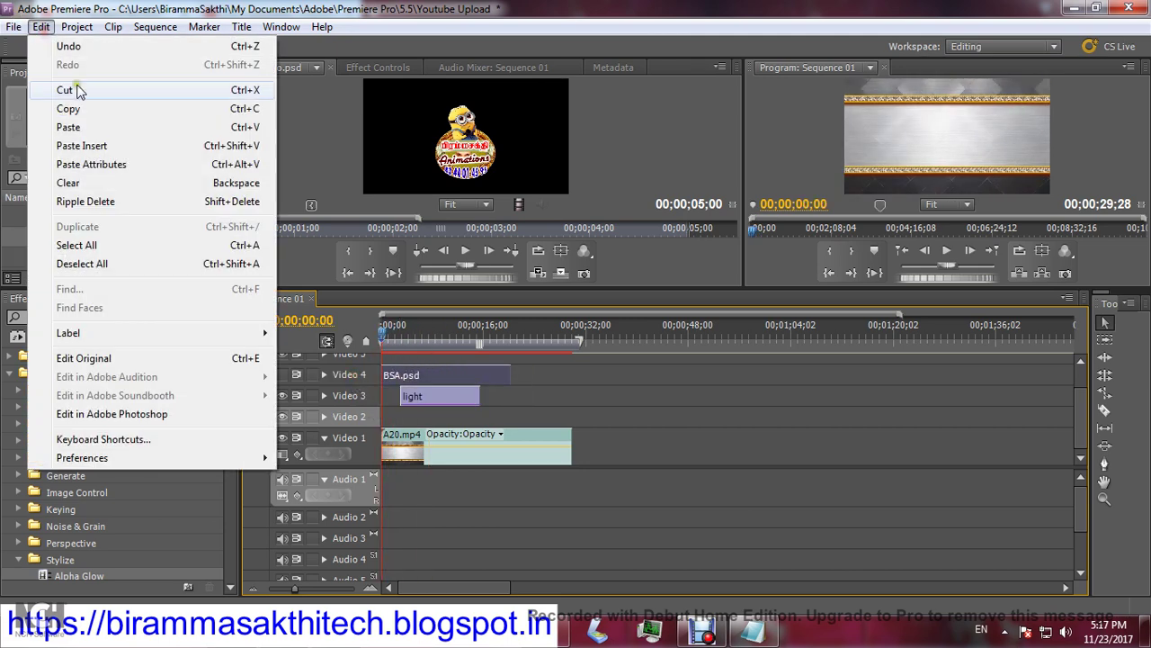
left_click(87, 121)
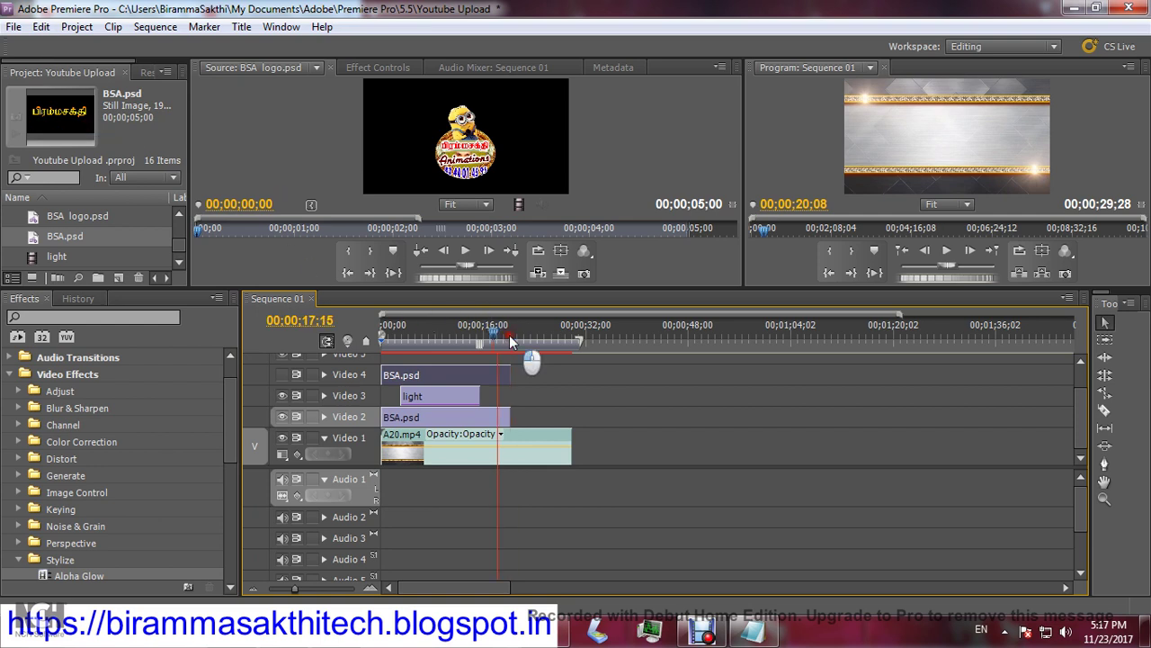
left_click_drag(509, 334, 374, 351)
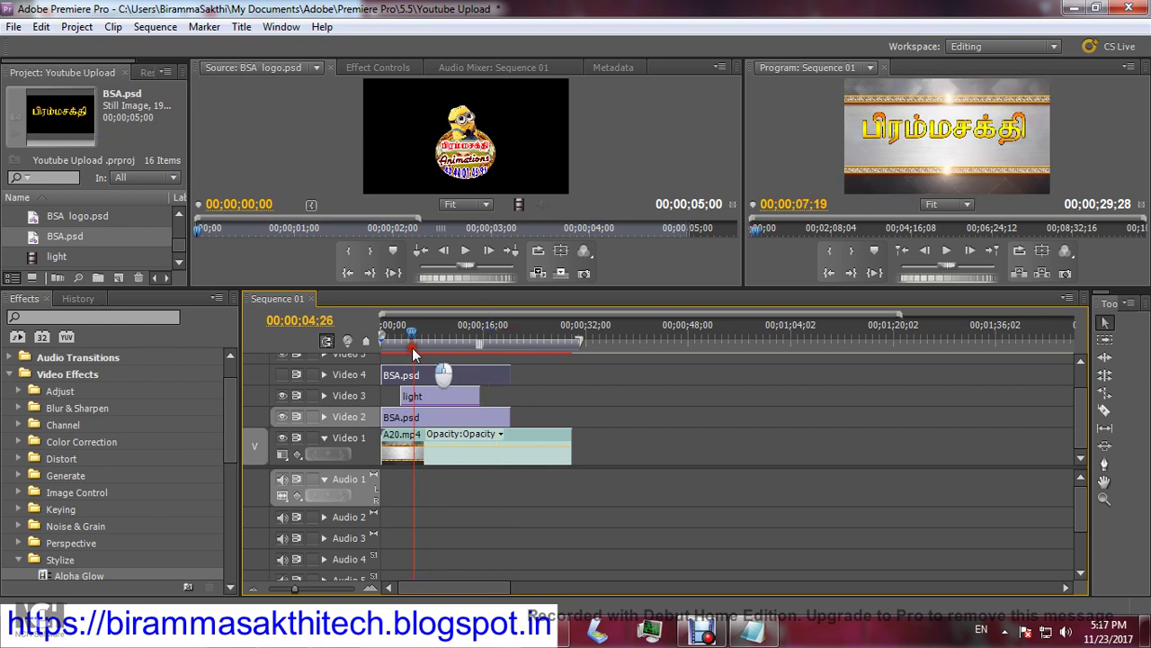
Play the final light streak over the Tamil title, then switch to the Debut recorder.
left_click(945, 250)
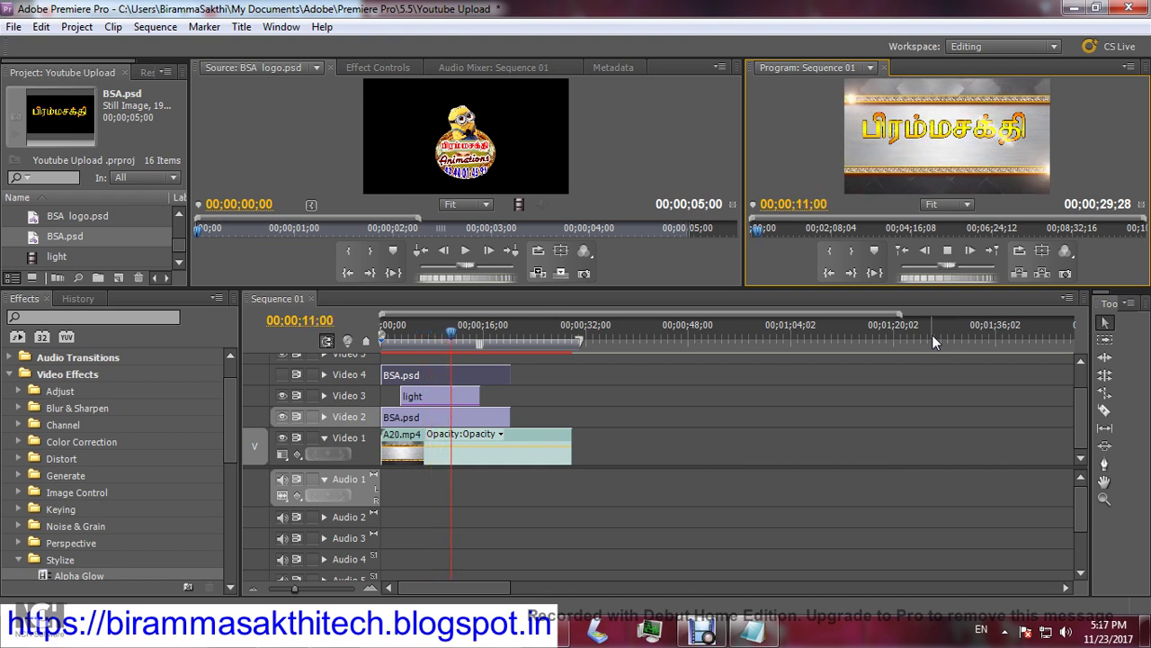
left_click(497, 340)
key("Home")
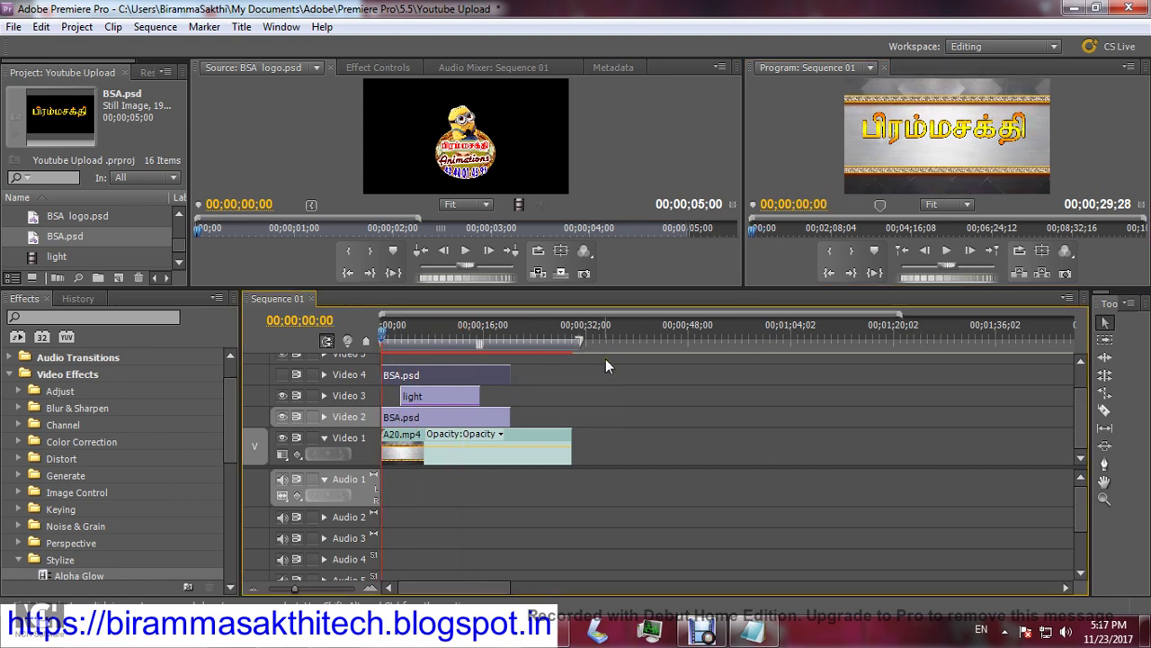
left_click(710, 634)
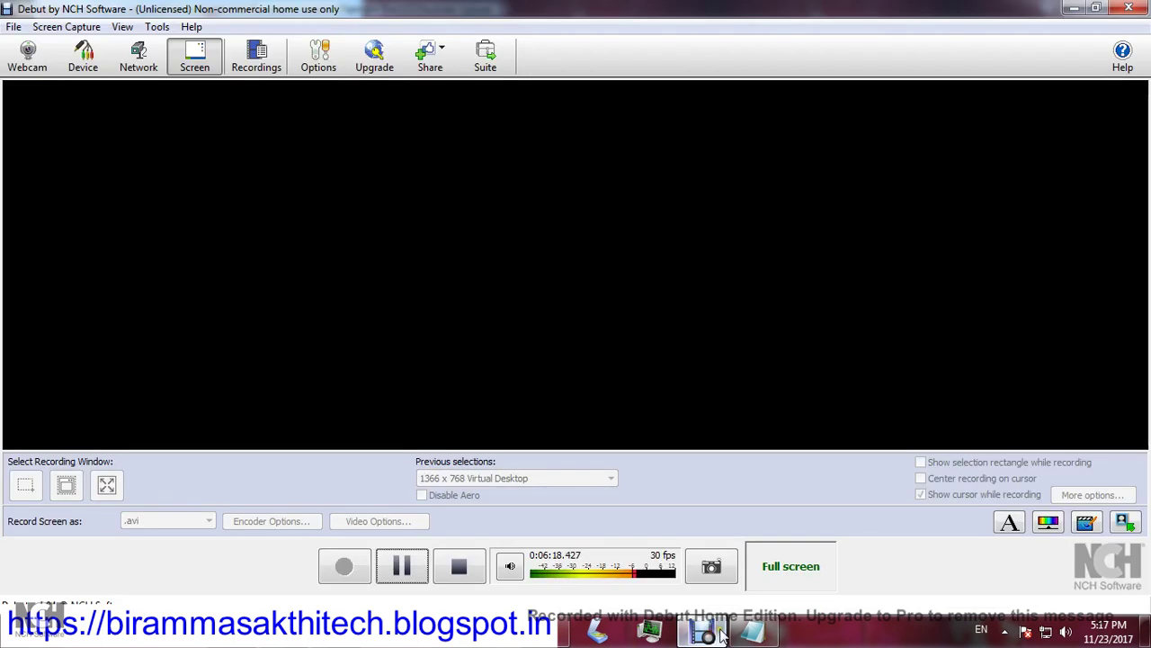